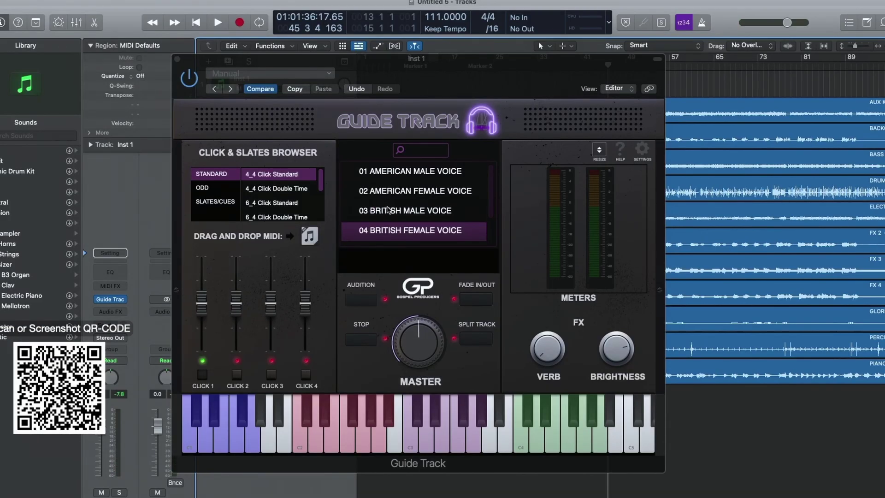
Step: Audition the Guide Track voices 01 American Male, 02 American Female and 03 British Male
left_click(389, 170)
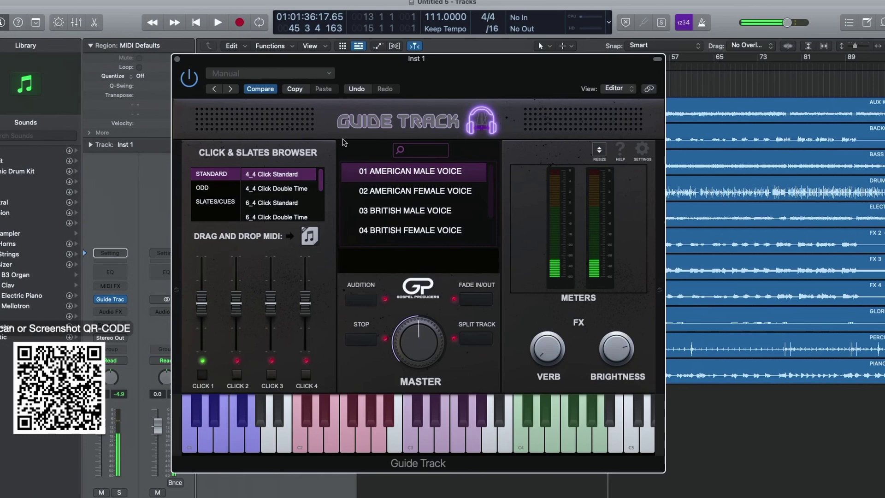
left_click(389, 196)
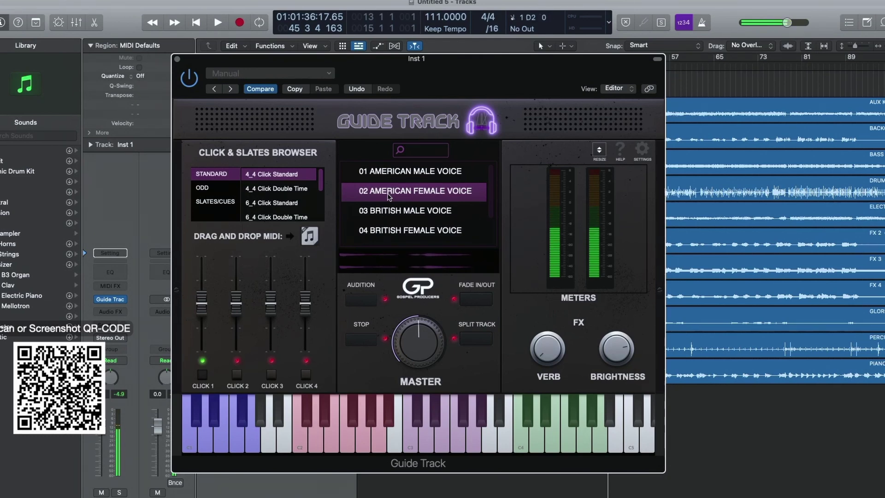
left_click(394, 212)
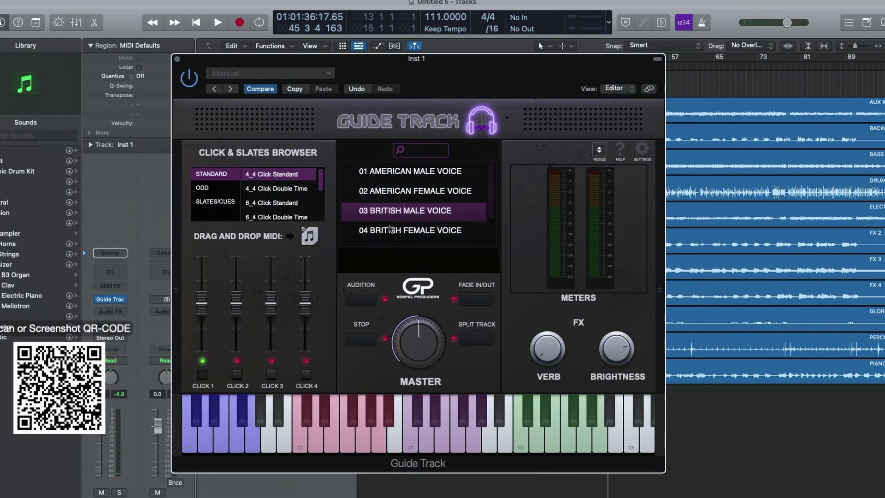
Step: Audition 04 British Female, 05 Spanish Male and 06 Spanish Female, then reselect 01 American Male
left_click(394, 232)
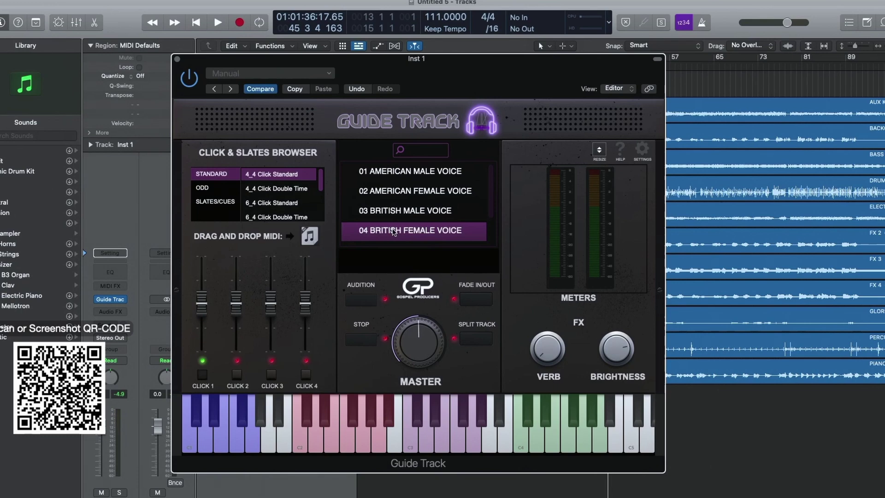
scroll(394, 232, "down", 1)
left_click(394, 231)
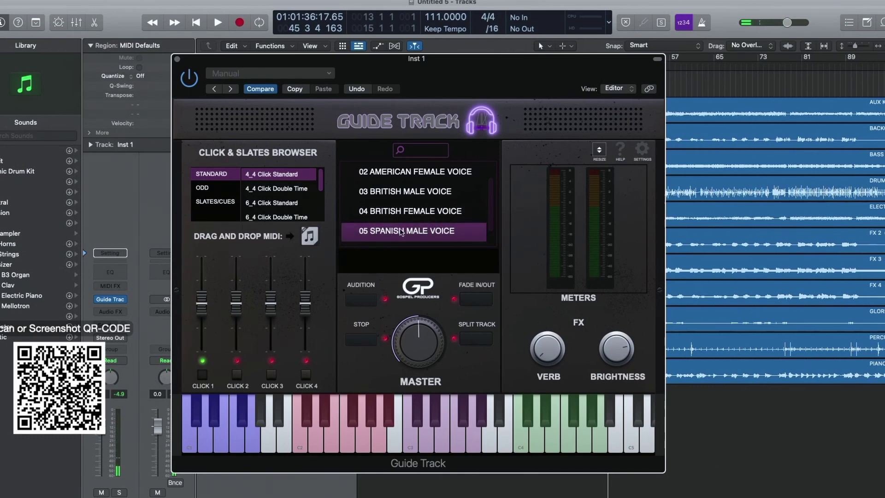
scroll(400, 228, "down", 1)
left_click(401, 231)
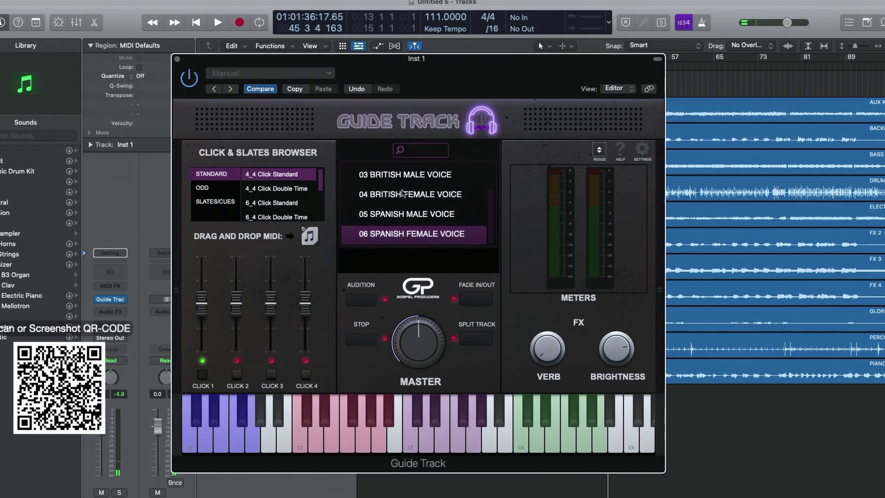
left_click(401, 182)
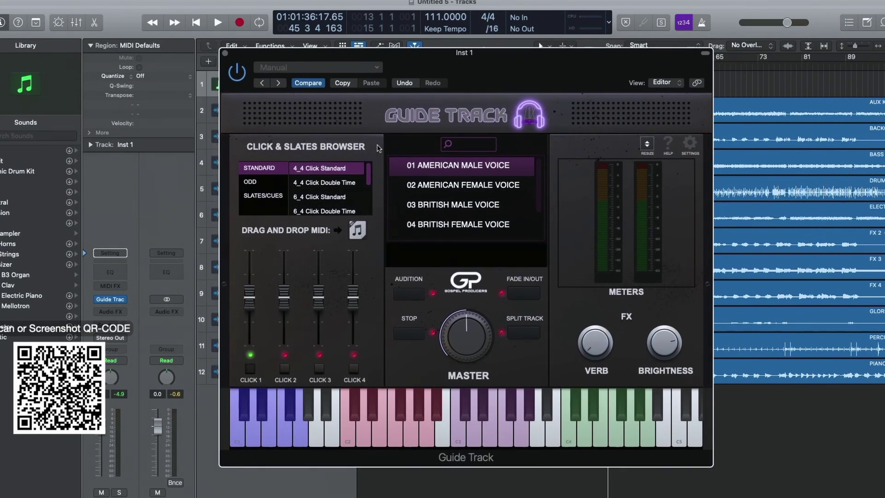
Step: Turn on the Guide Track help labels that describe each section of the plugin
scroll(478, 190, "down", 3)
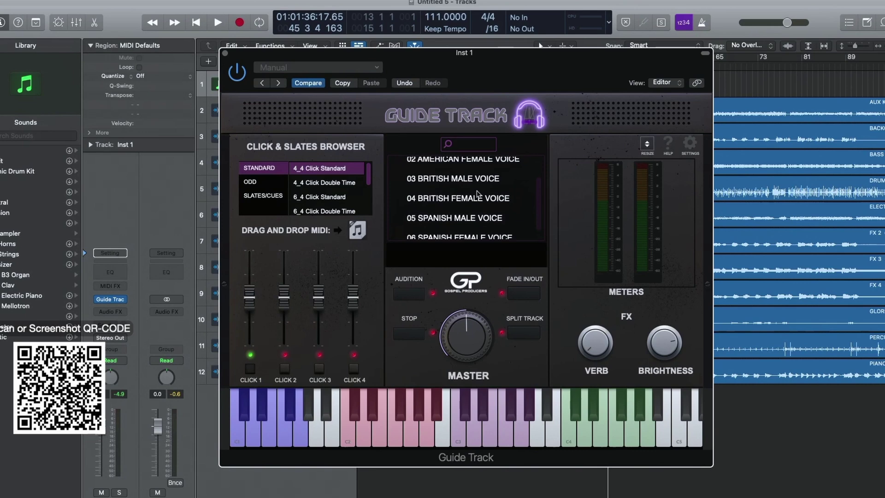
scroll(479, 193, "up", 3)
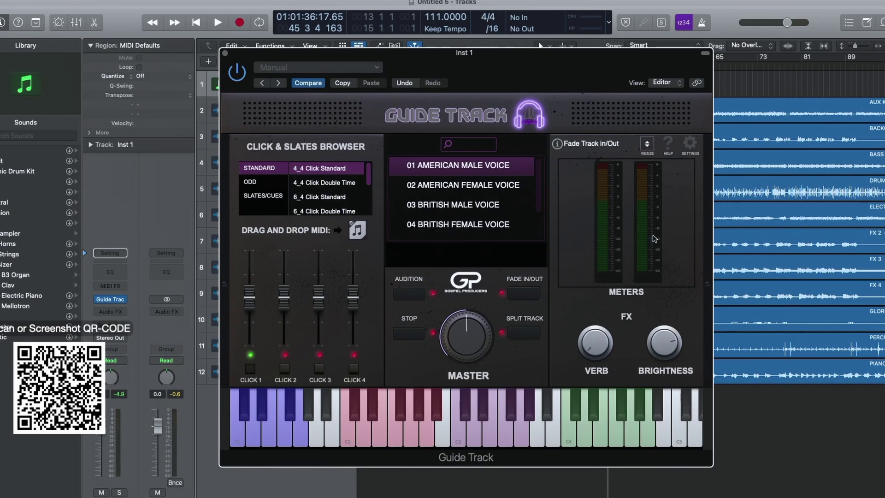
left_click(668, 142)
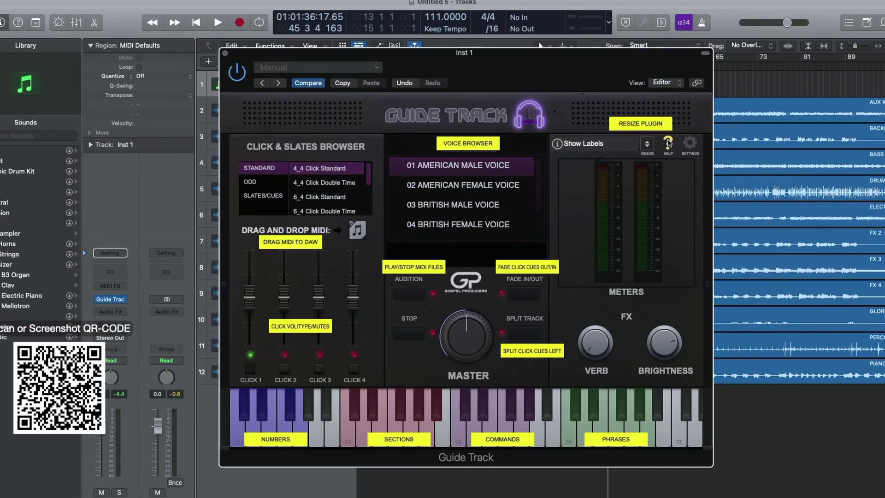
Step: Hide the help labels and browse the 4_4 and 6_4 click patterns, ending on 4_4 Click Standard
left_click(668, 143)
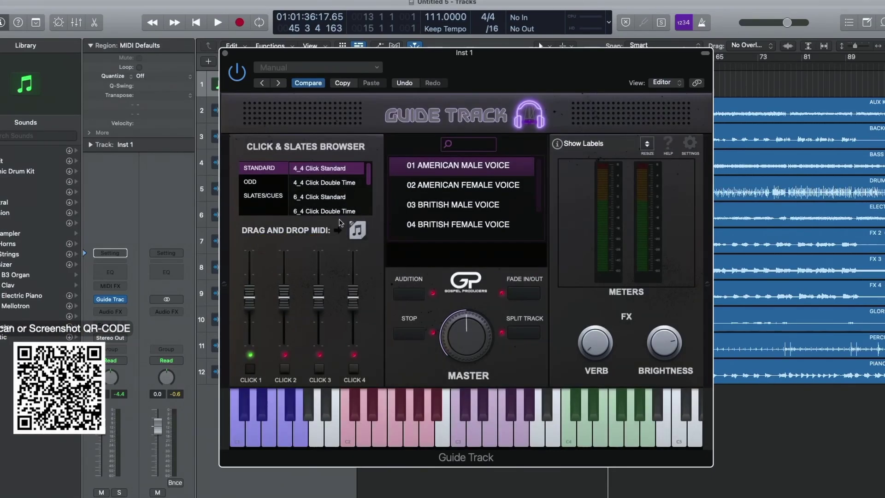
left_click(323, 184)
left_click(326, 169)
left_click(324, 184)
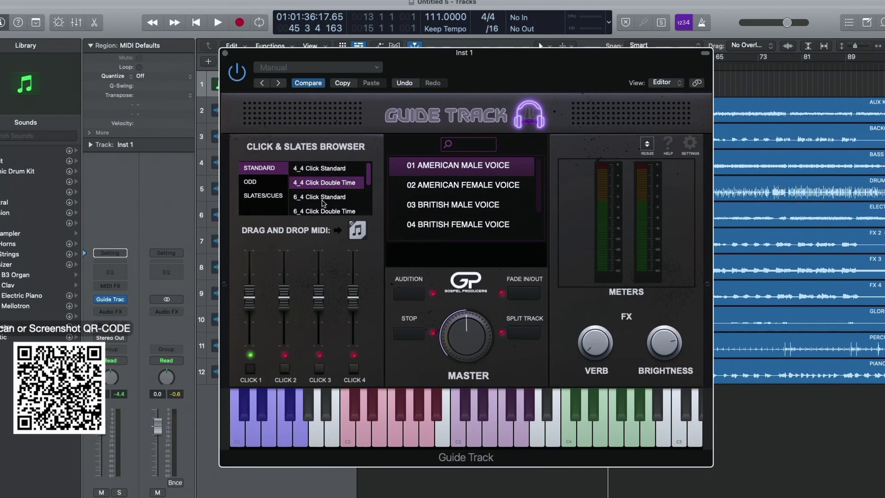
left_click(324, 203)
left_click(323, 209)
left_click(316, 169)
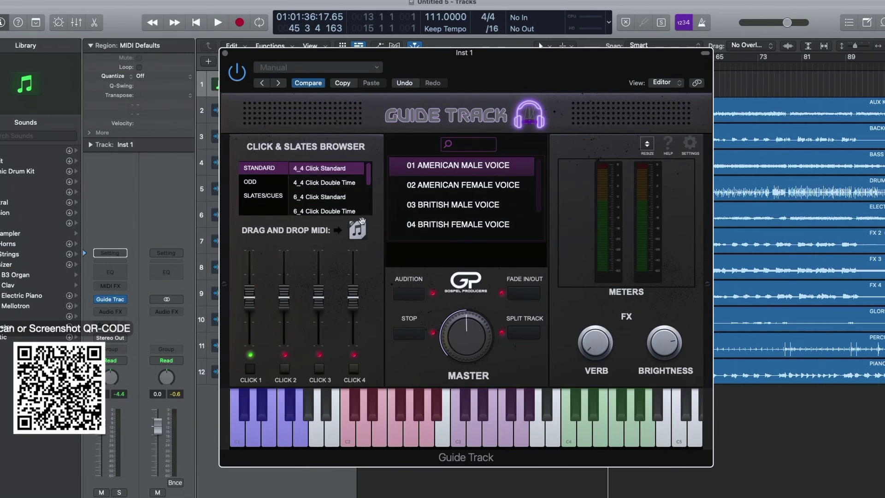
Step: Audition the 4_4 Double Time, 6_4, 3_4 and 6_8 clicks, then the Odd 5_4 Standard
left_click(410, 293)
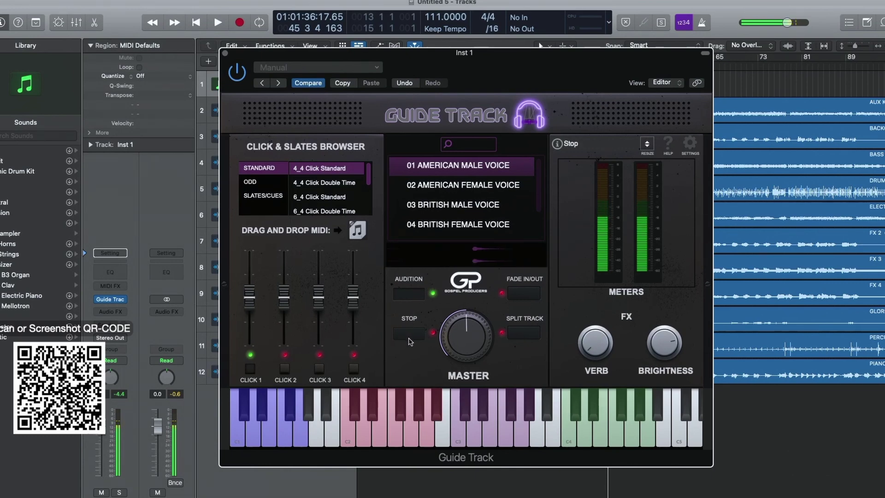
left_click(331, 183)
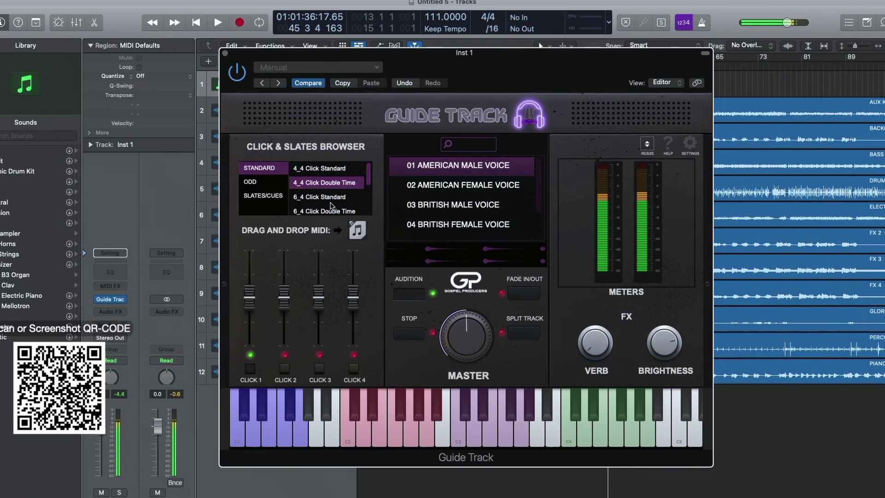
left_click(329, 198)
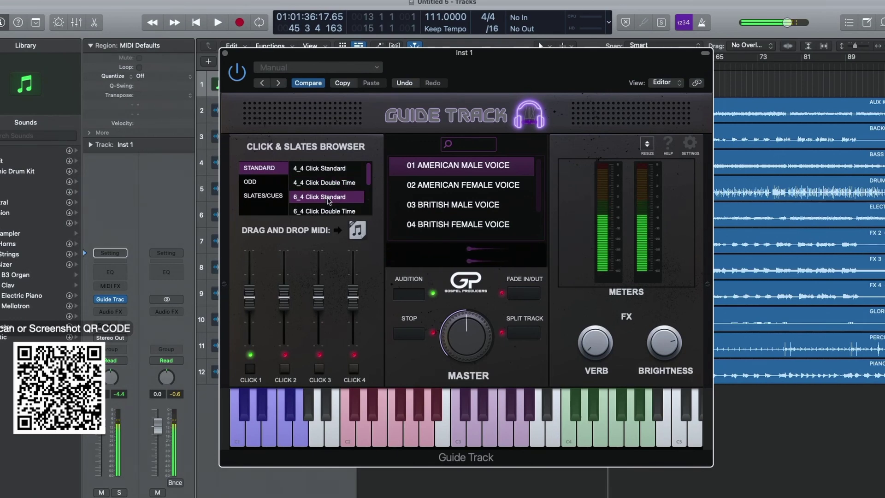
scroll(328, 199, "down", 2)
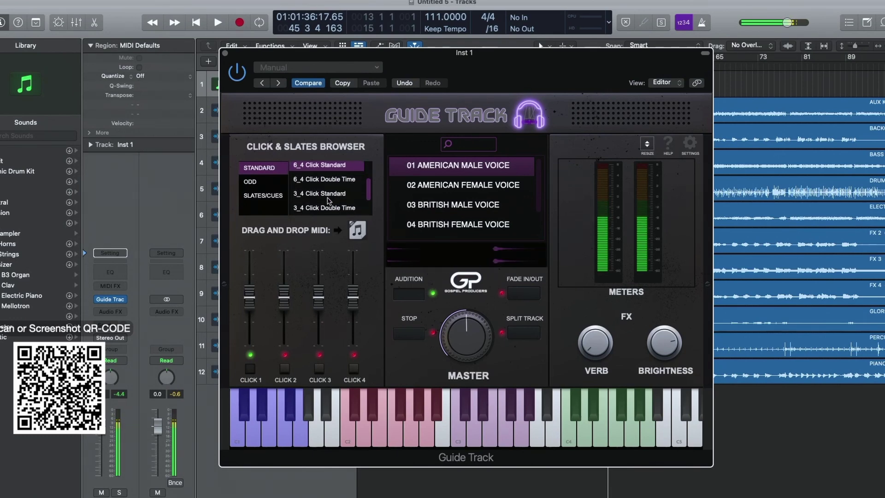
left_click(329, 198)
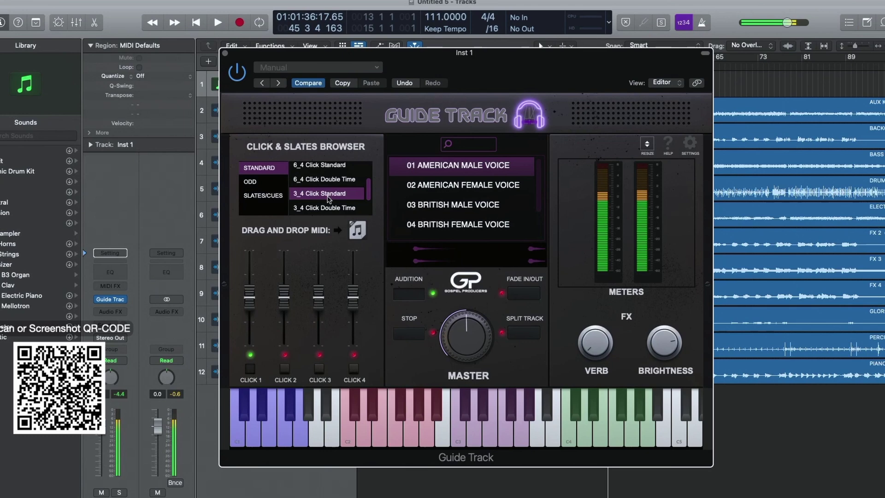
scroll(328, 199, "down", 2)
left_click(329, 198)
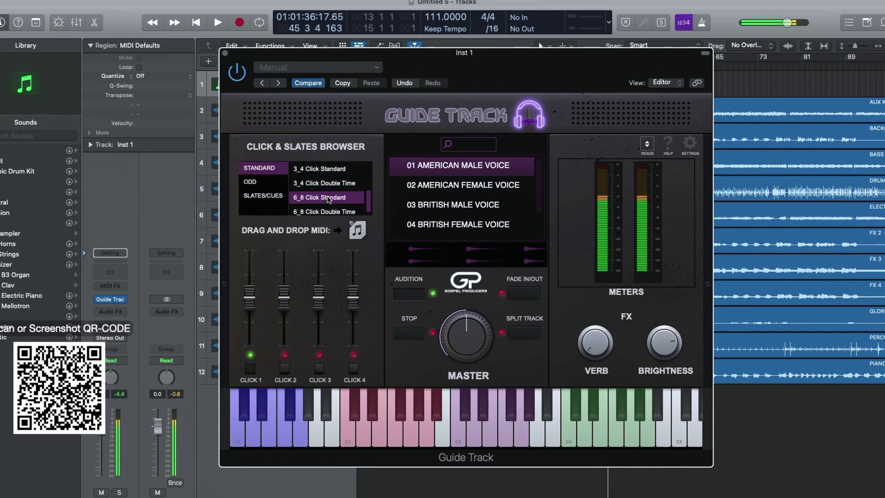
left_click(261, 180)
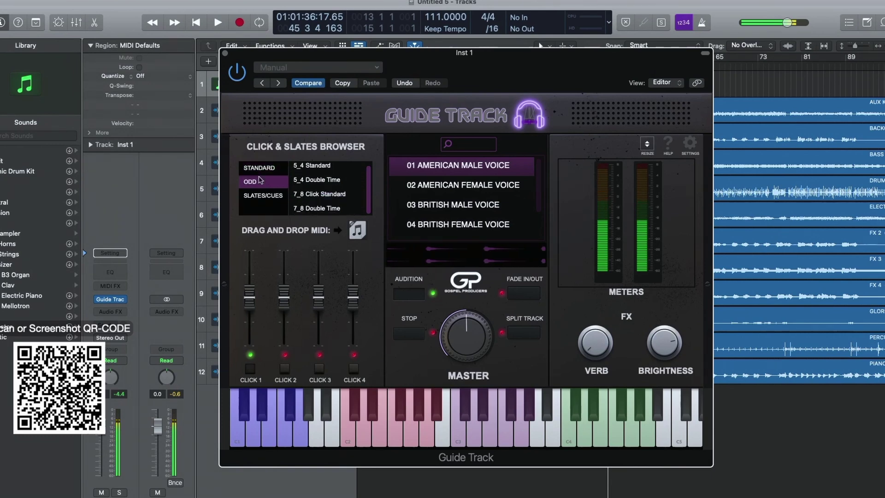
left_click(309, 171)
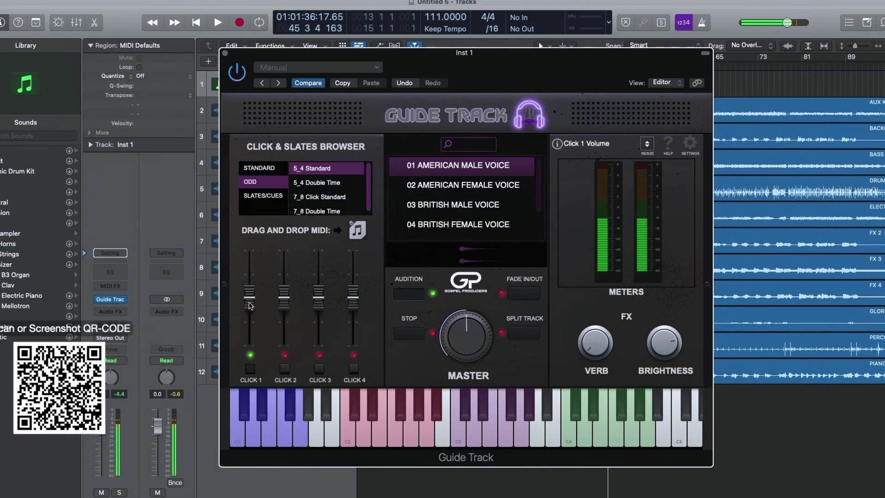
Step: Set Click 1 to -1.2 dB and mute it, set Click 3 to 2.3 dB, and reset Click 4 to 0.0 dB
left_click_drag(249, 303, 249, 305)
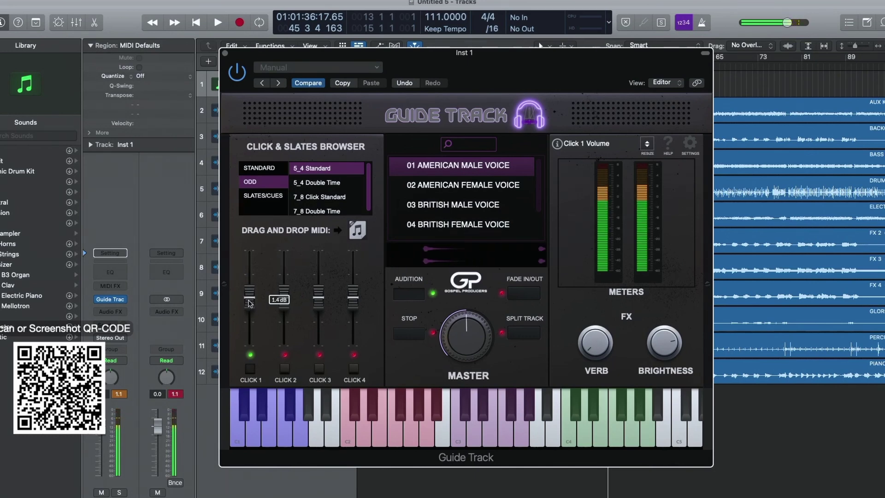
left_click(249, 368)
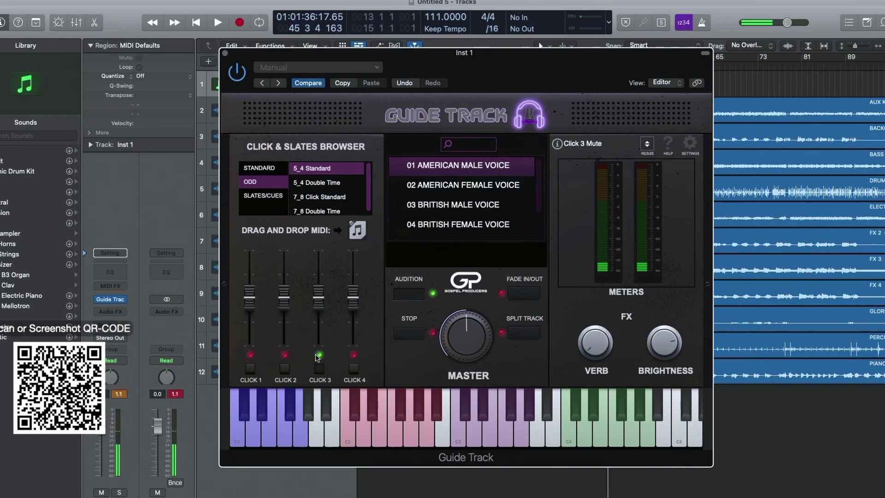
left_click_drag(317, 303, 318, 307)
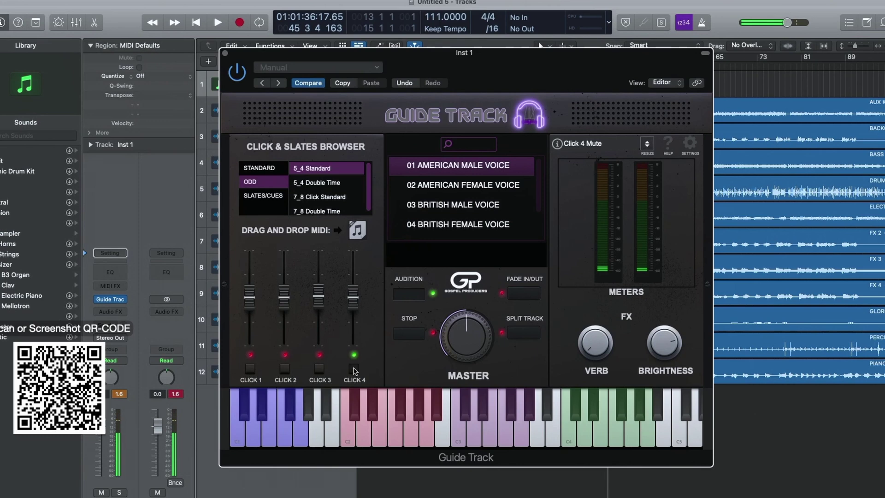
left_click_drag(353, 296, 354, 283)
double_click(354, 283)
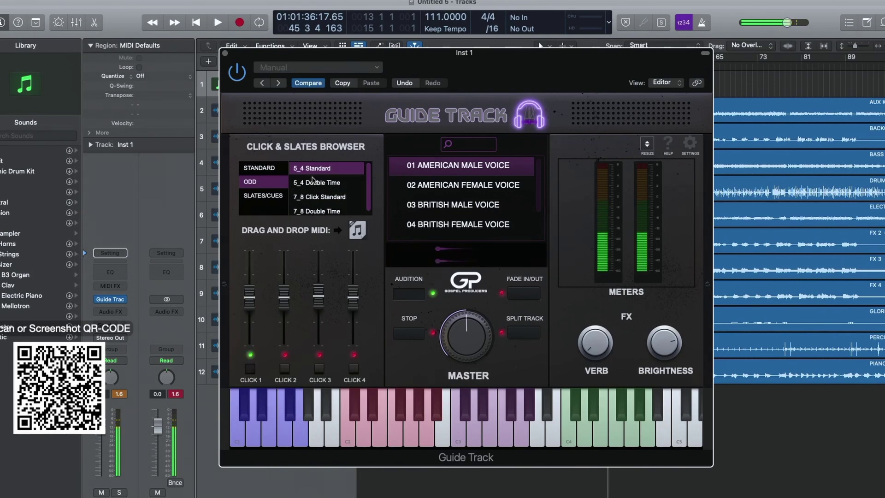
Step: Return to the Standard category, then audition and stop the 4_4 Click Standard pattern
left_click(259, 168)
left_click(313, 169)
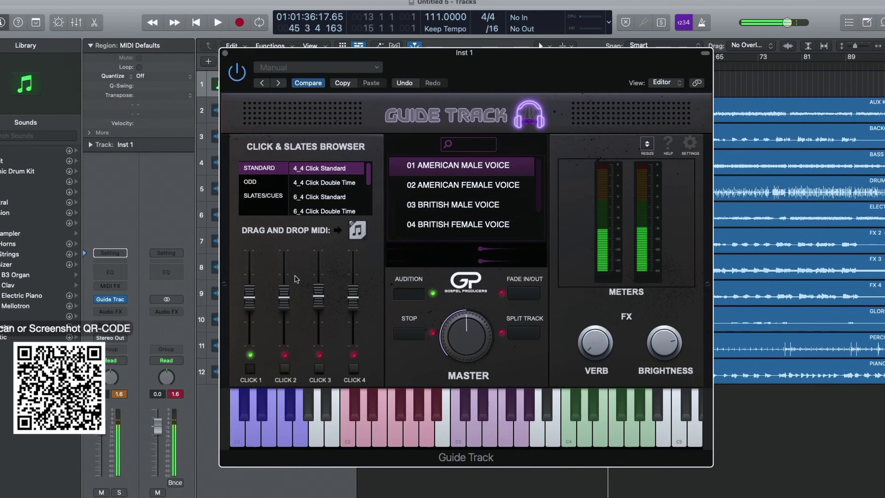
left_click(405, 340)
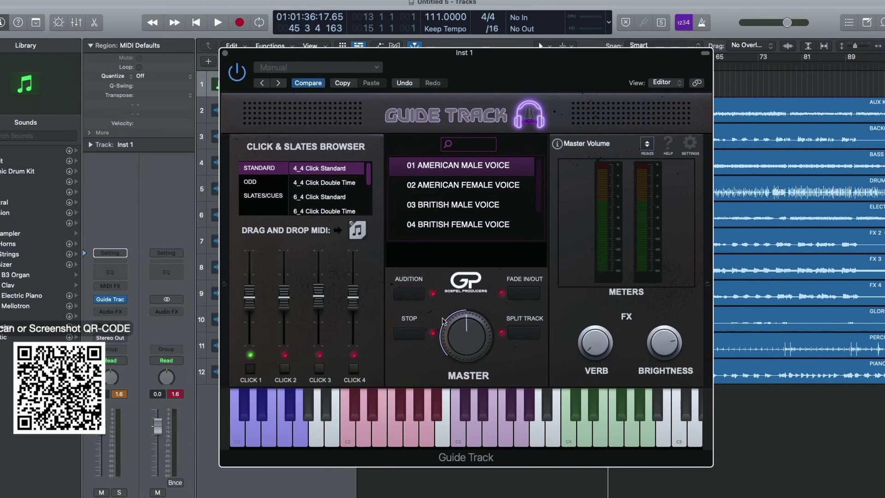
left_click(409, 293)
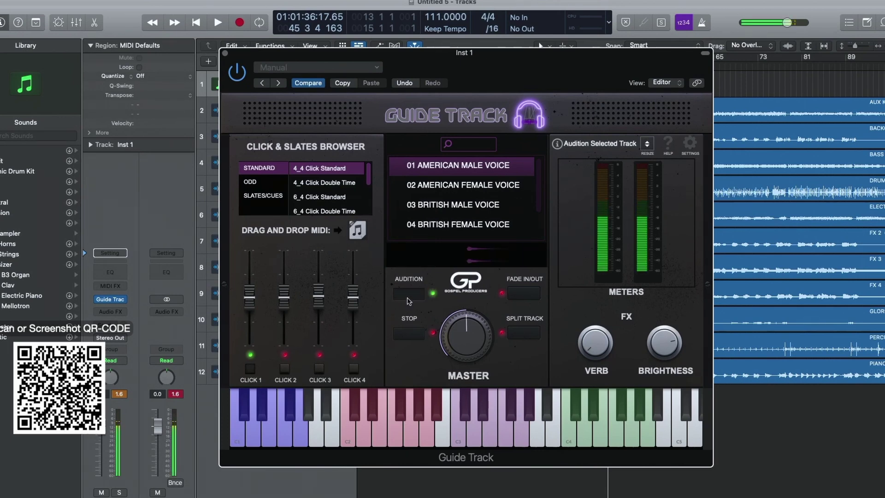
left_click(410, 339)
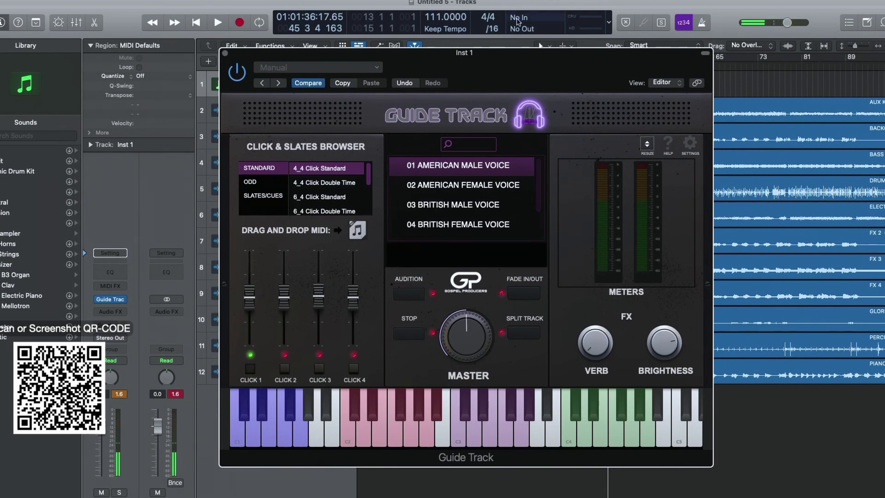
Step: Move the plugin window aside, then play and stop the song from the beginning
left_click_drag(510, 62, 575, 210)
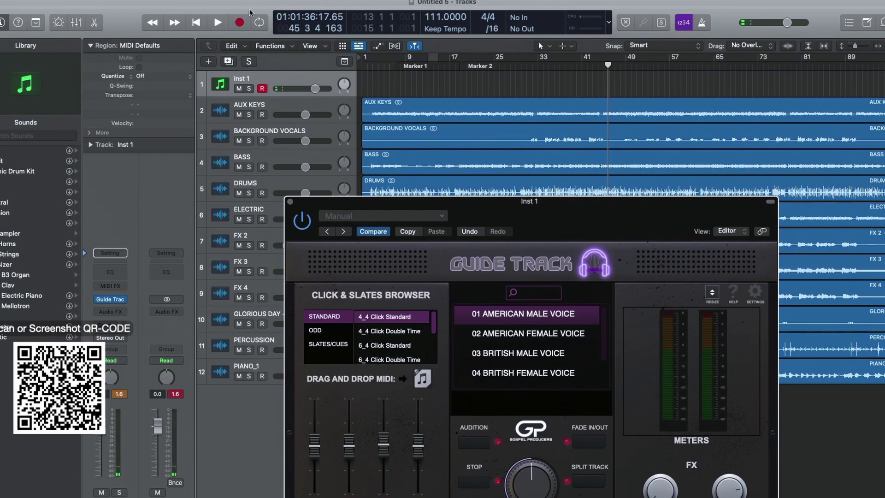
left_click(197, 22)
key("space")
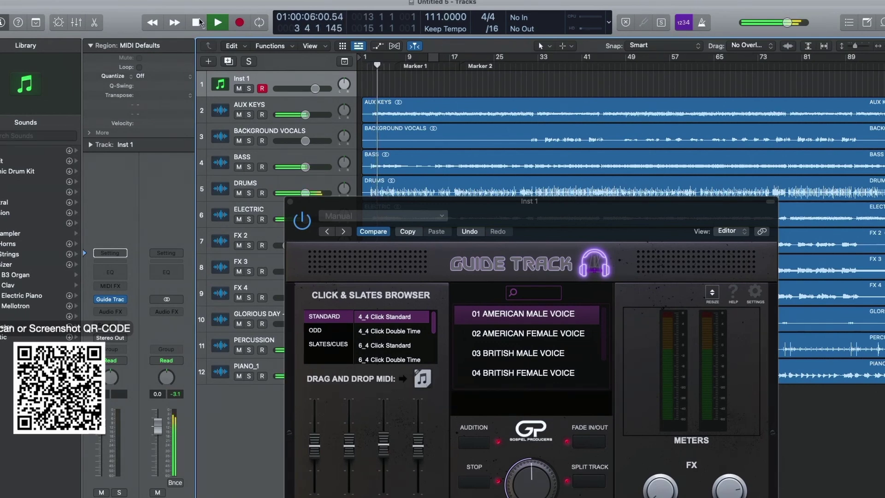
left_click(198, 21)
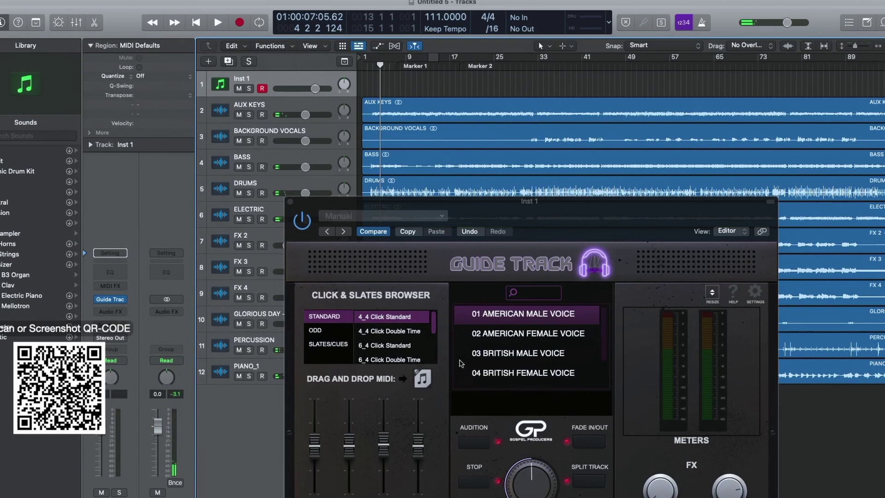
Step: Audition 4_4 Click Double Time and drop its MIDI region onto the Inst 1 track
left_click(395, 338)
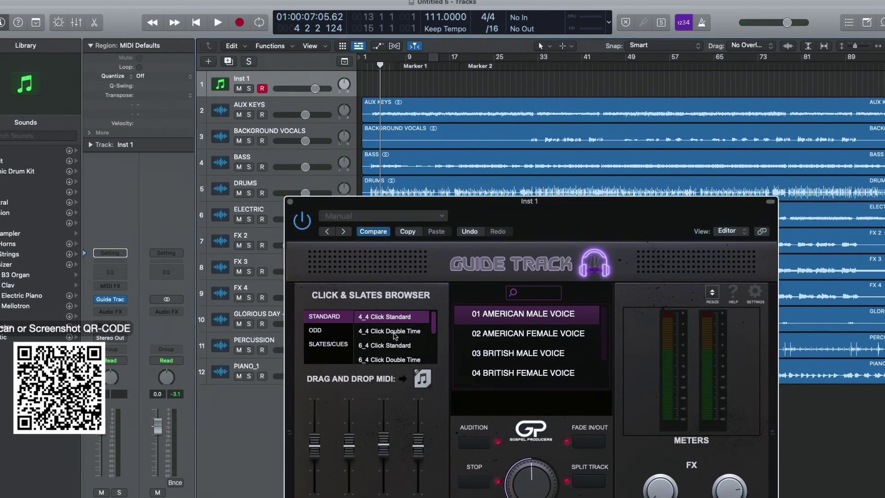
left_click(394, 331)
left_click(465, 444)
left_click(465, 444)
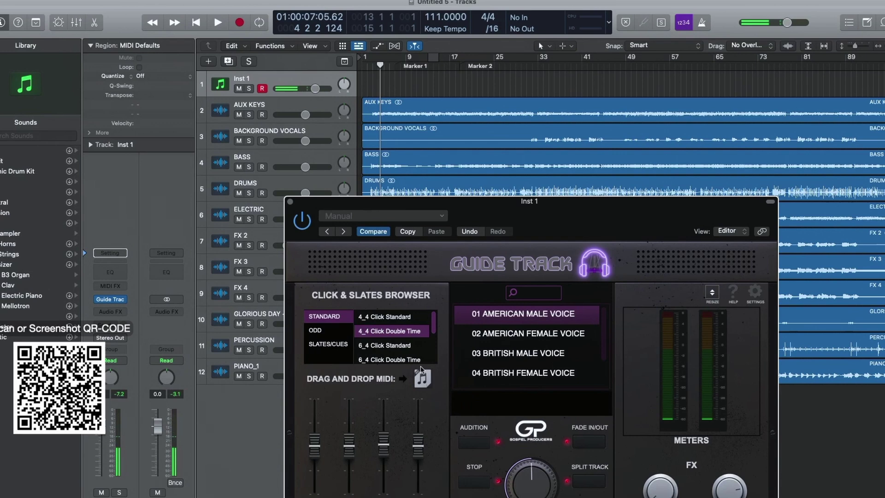
left_click_drag(423, 379, 379, 85)
scroll(376, 89, "up", 3)
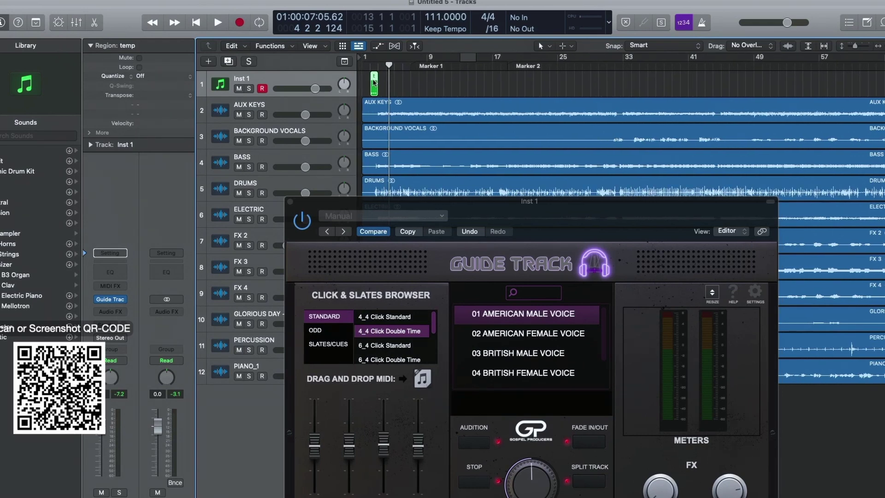
Step: Move the temp click region to bar 1, loop it across the song, and play
left_click_drag(374, 82, 367, 81)
key("l")
key("space")
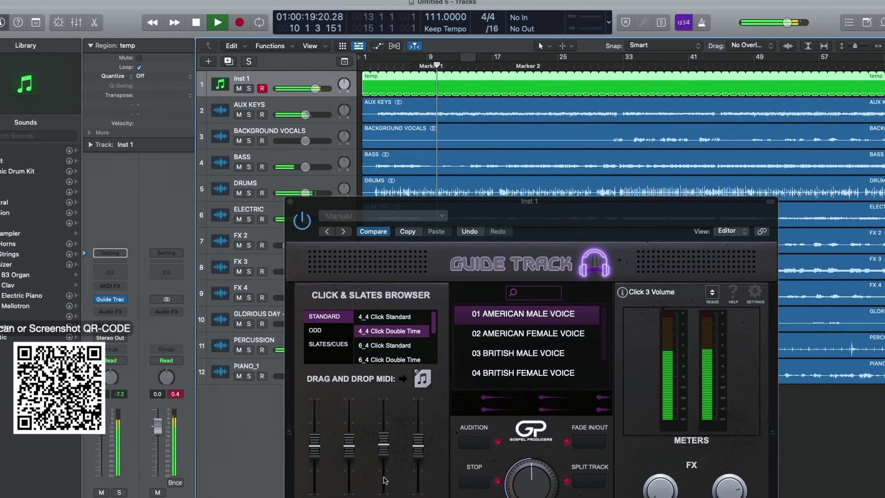
Step: Switch the click sound to CLICK 3, stop playback, and open Guide Track on Inst 2
left_click_drag(462, 202, 451, 93)
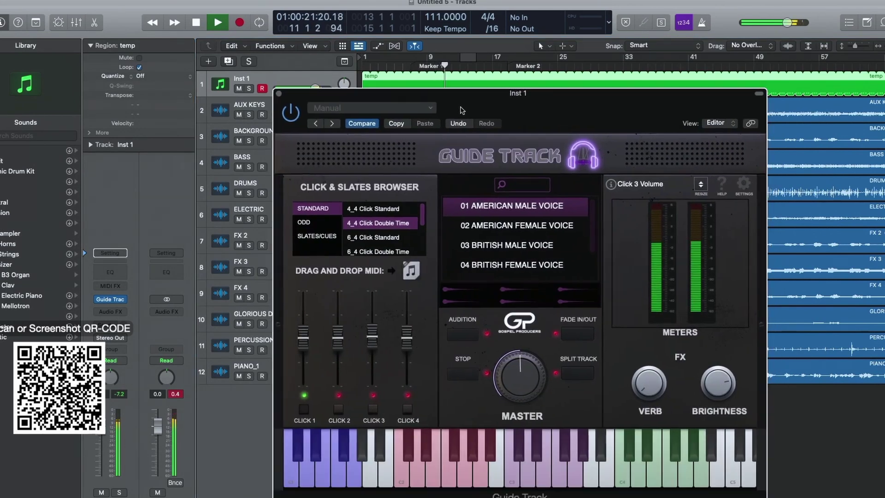
left_click(374, 408)
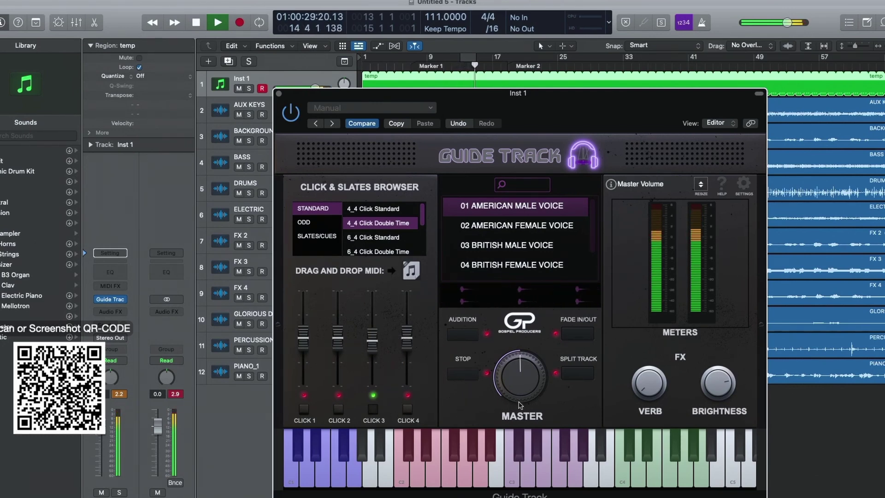
key("space")
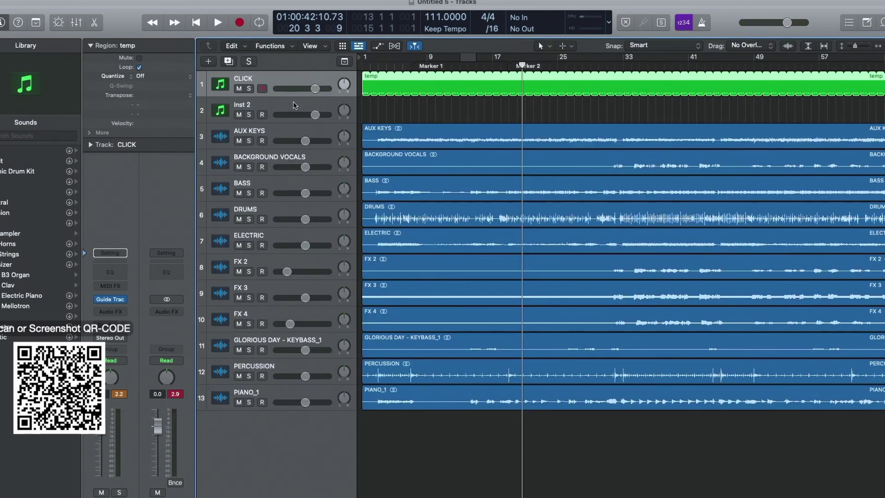
left_click(290, 105)
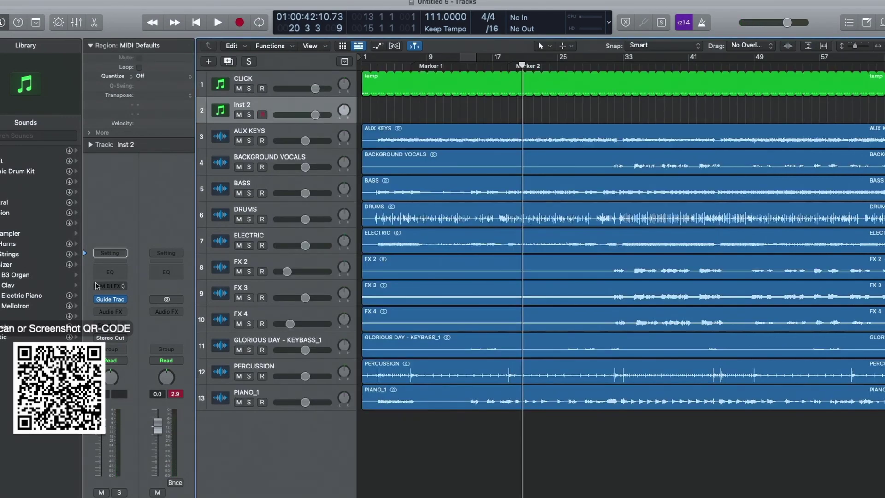
left_click(110, 300)
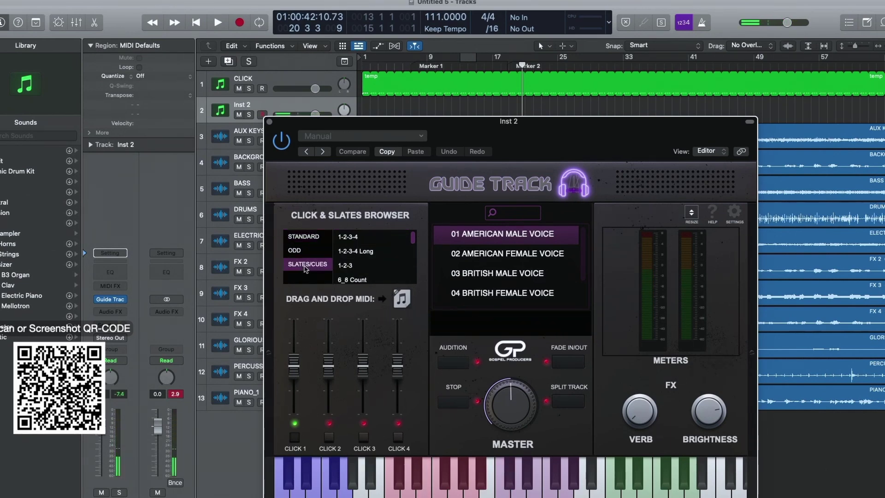
Step: Pick and audition the 1-2-3-4 count-in slate
left_click(352, 240)
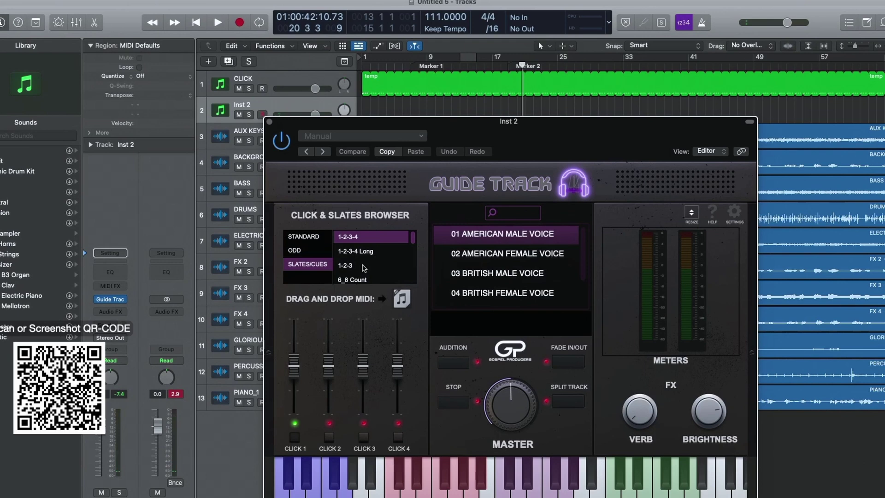
scroll(364, 267, "down", 10)
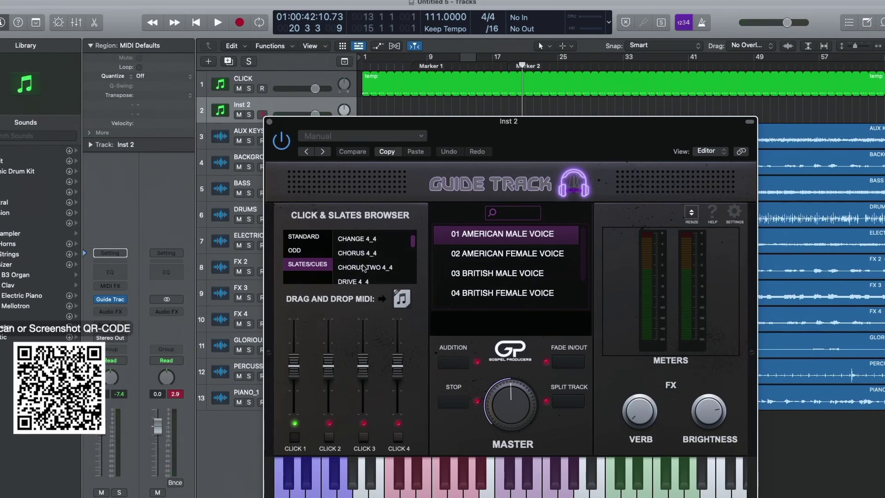
scroll(364, 268, "down", 3)
scroll(364, 267, "up", 5)
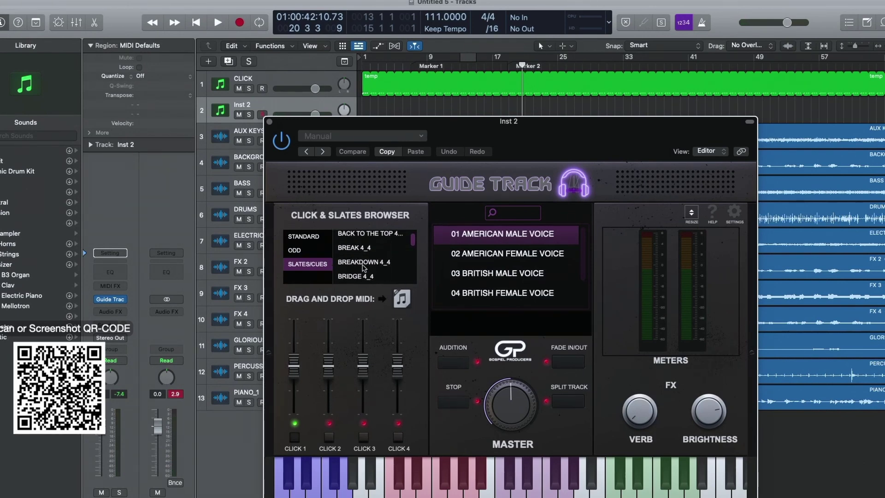
scroll(364, 267, "up", 3)
left_click(452, 363)
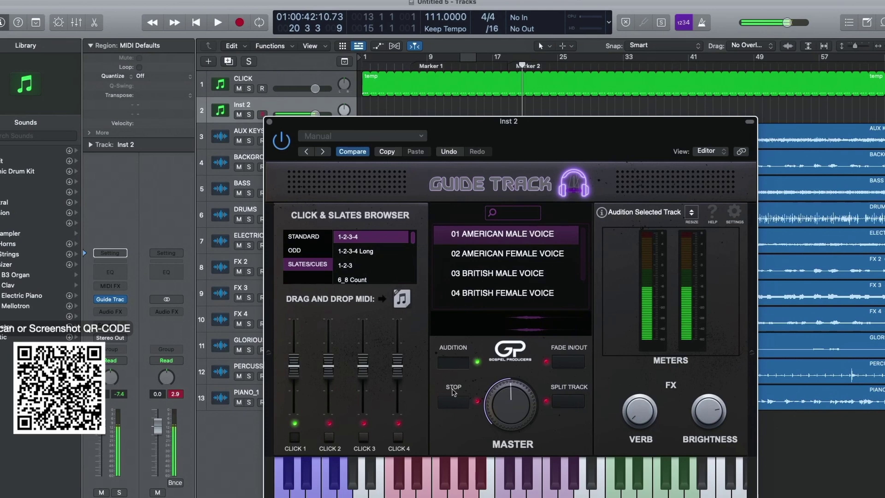
left_click(454, 402)
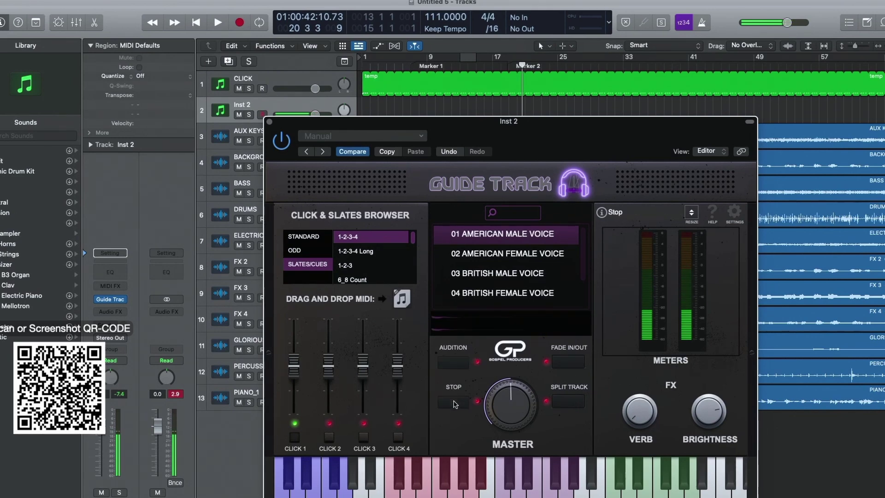
Step: Pick and audition the 1-2-3-4 Long slate
scroll(364, 273, "down", 1)
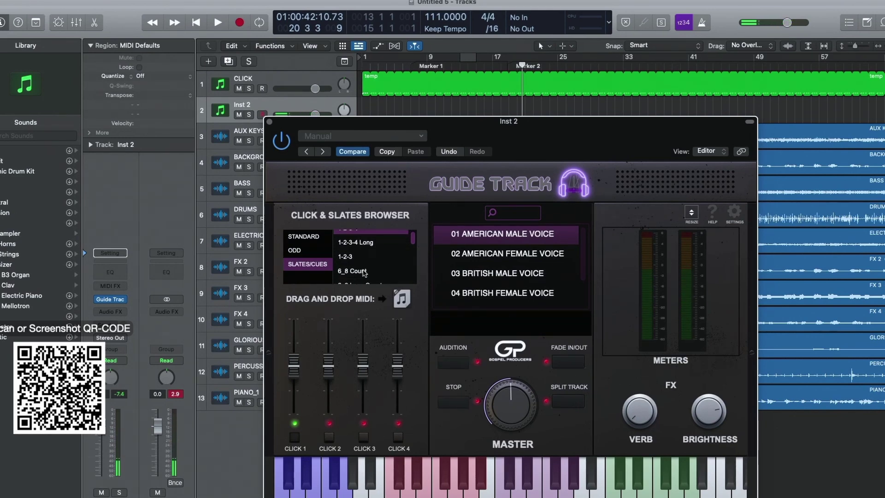
left_click(357, 243)
left_click(454, 363)
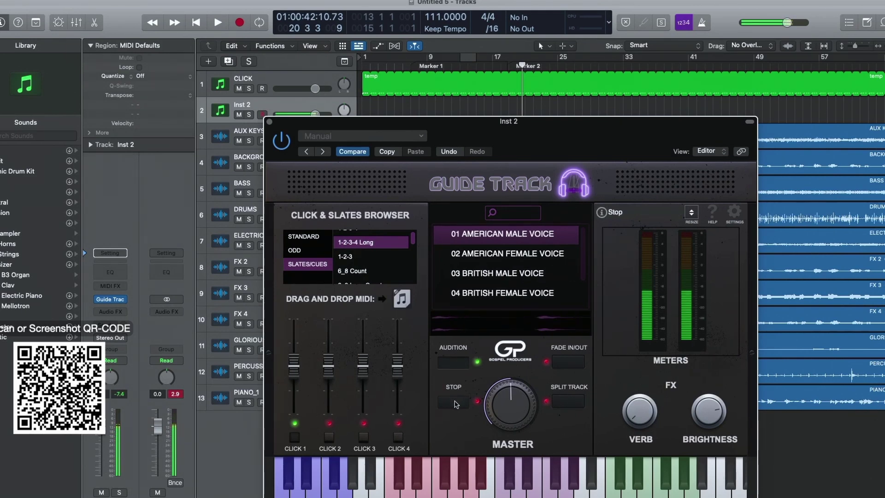
left_click(455, 402)
Step: Scroll the Slates/Cues list and select the Intro 4_4 Long cue
scroll(375, 266, "down", 5)
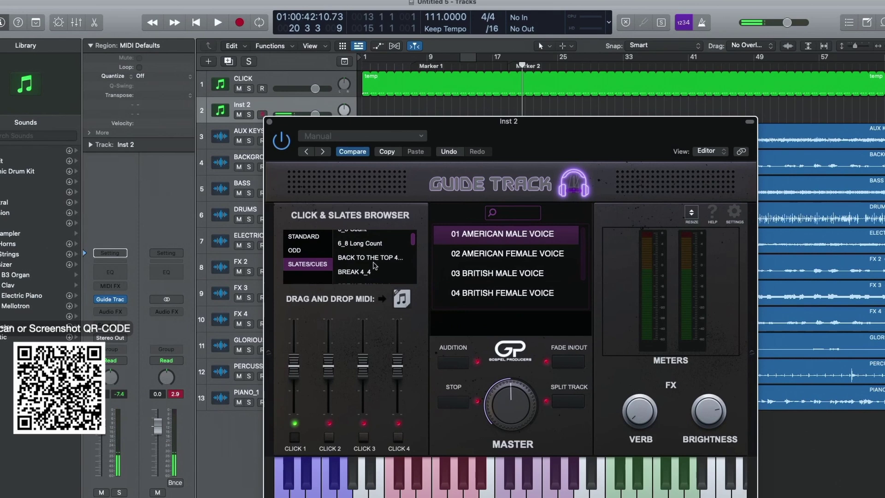
scroll(375, 266, "down", 5)
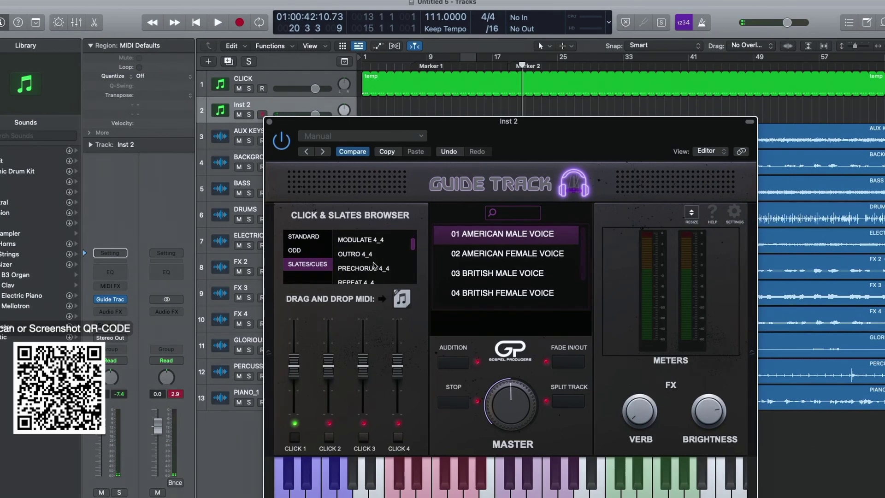
scroll(375, 266, "up", 3)
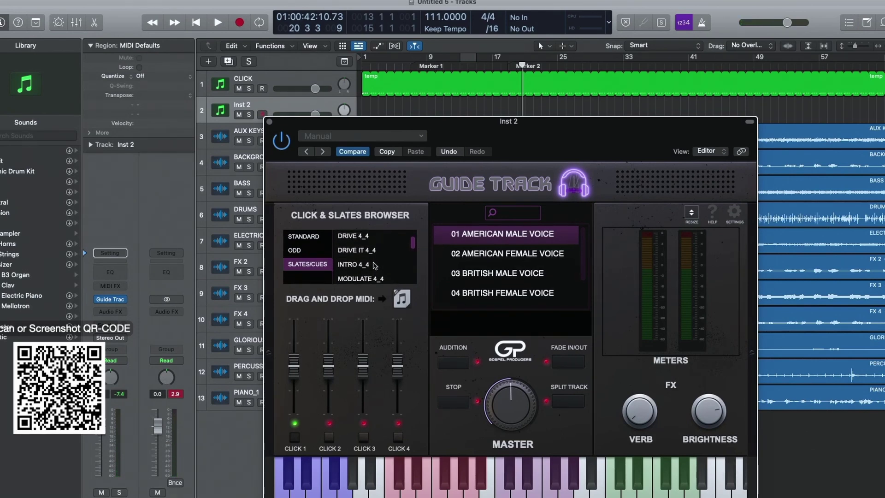
scroll(375, 266, "down", 3)
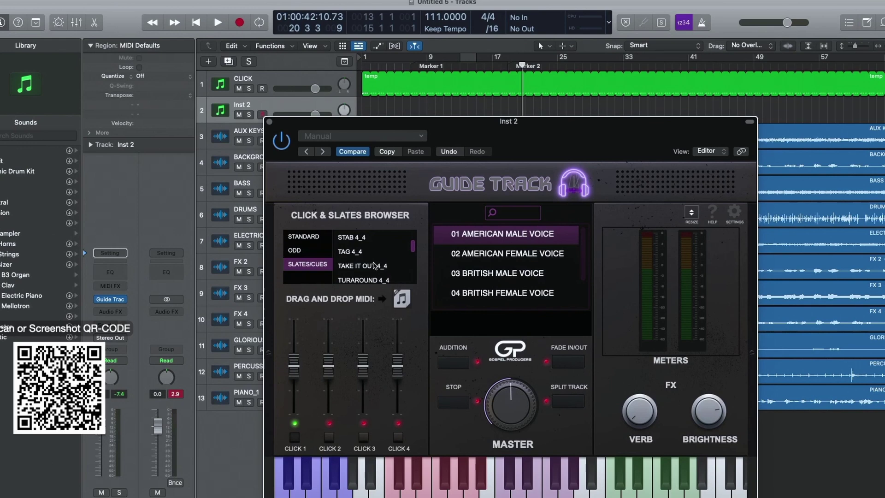
scroll(375, 266, "down", 10)
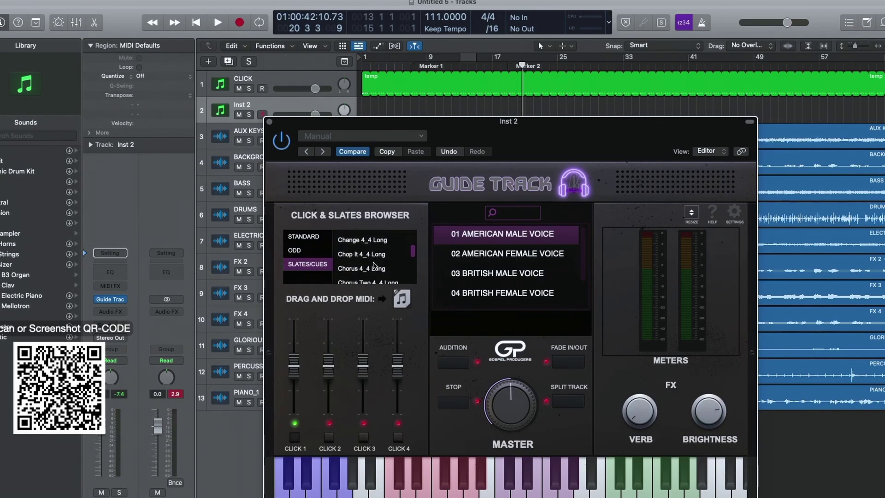
scroll(375, 266, "down", 2)
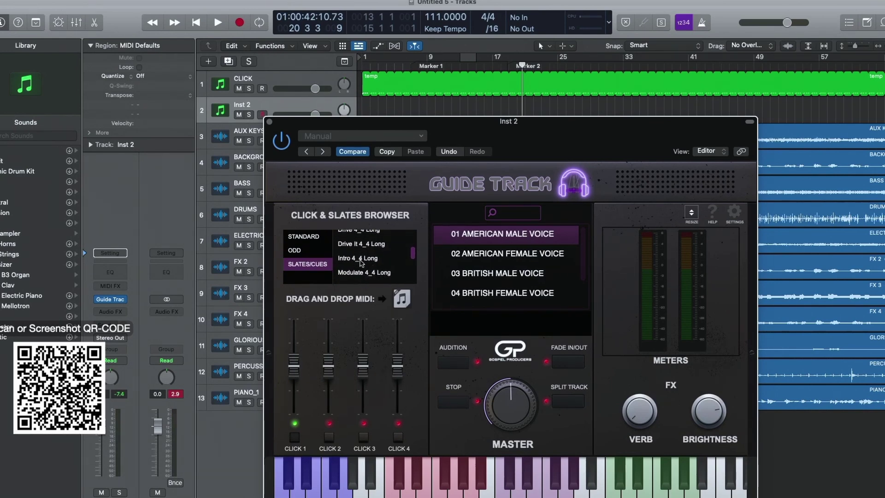
left_click(361, 260)
Step: Drop the Intro 4_4 Long cue onto Inst 2 at bar 1, then play it from the start and stop
left_click_drag(471, 136, 647, 185)
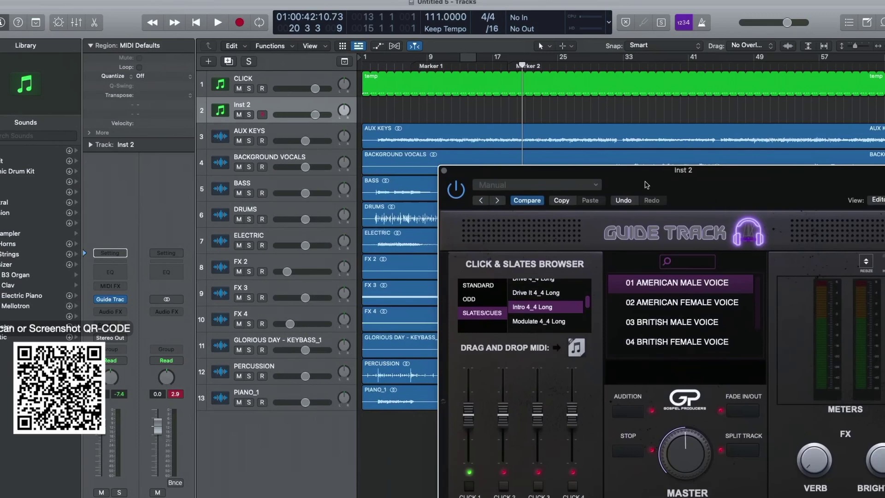
left_click_drag(580, 348, 365, 112)
key("Return")
key("space")
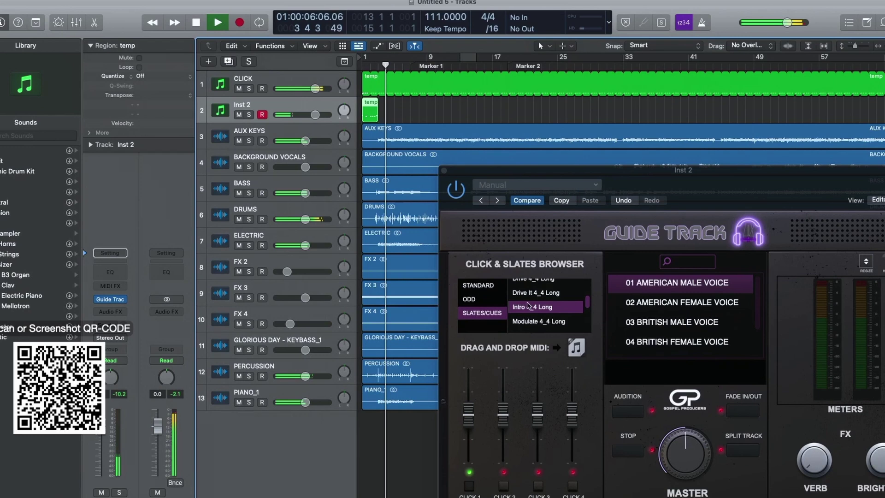
scroll(555, 318, "up", 3)
scroll(555, 318, "down", 5)
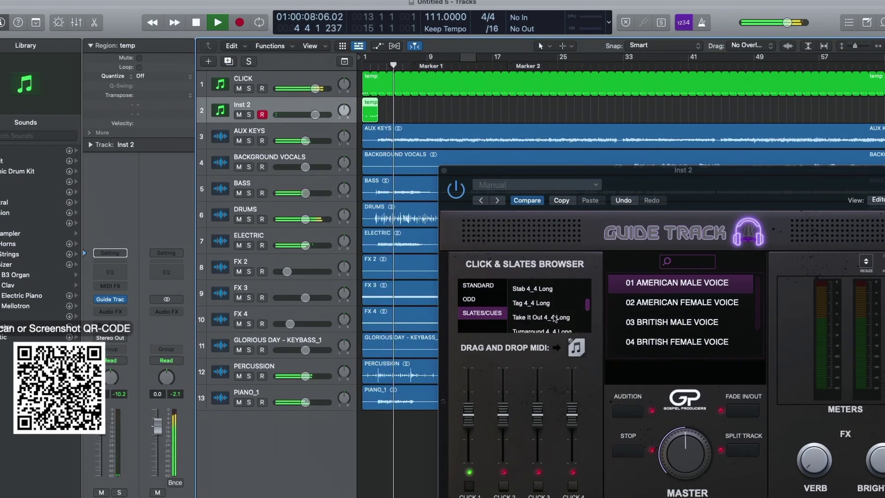
scroll(555, 318, "down", 3)
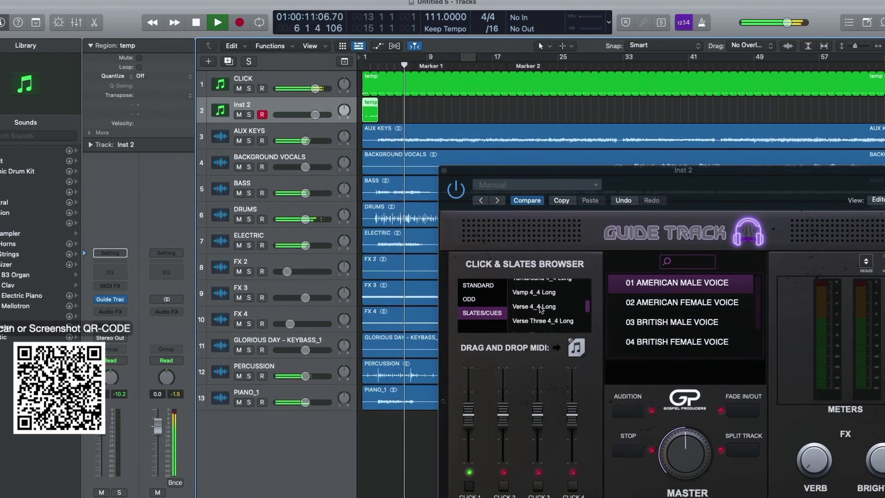
key("space")
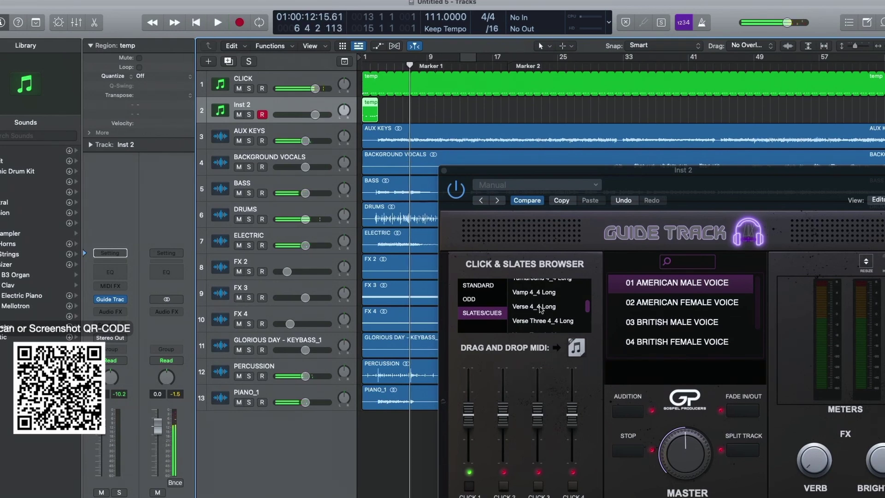
Step: Place the Verse 4_4 Long cue on Inst 2, shifted one bar left to sit before Marker 1
left_click(541, 308)
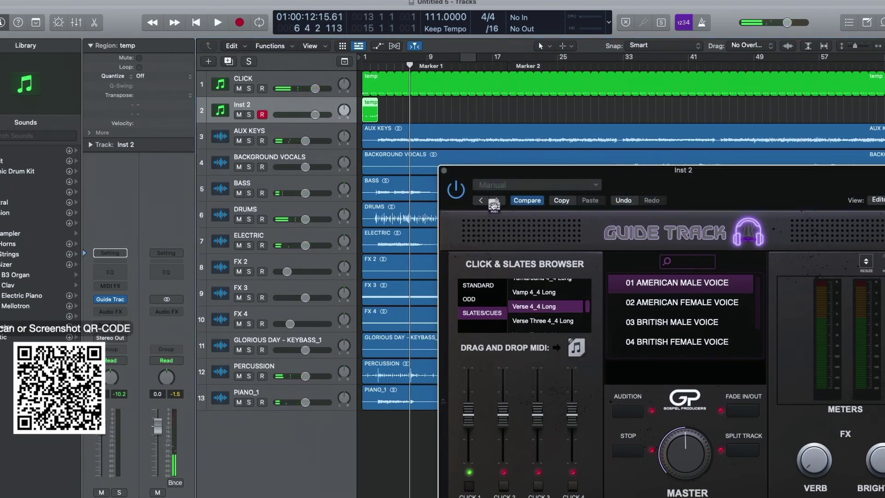
left_click_drag(494, 205, 406, 113)
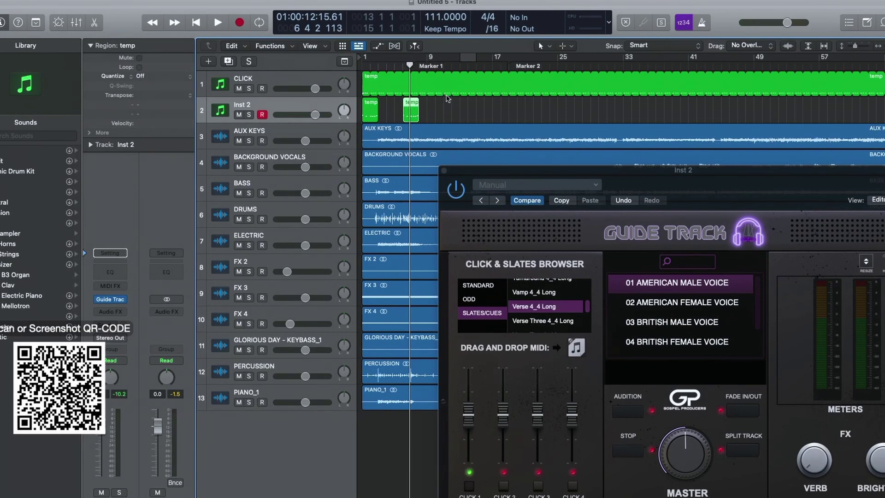
key("super+Right")
key("super+Right")
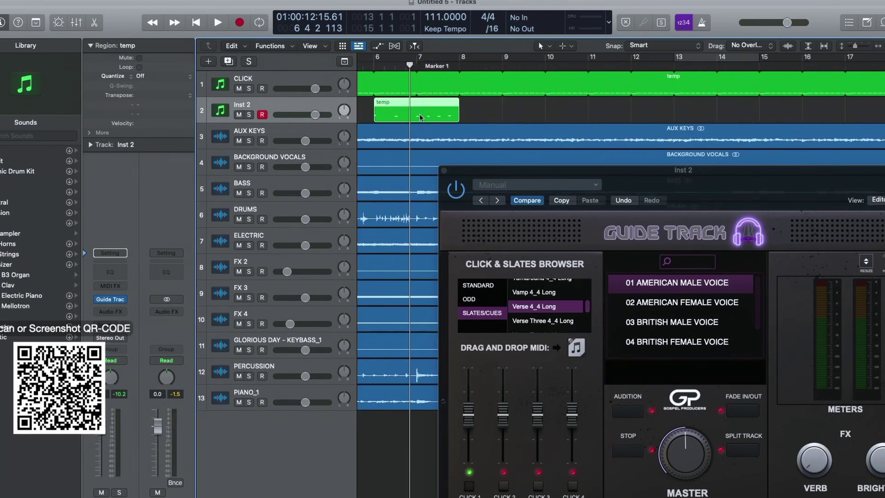
left_click_drag(421, 117, 377, 117)
scroll(404, 58, "left", 3)
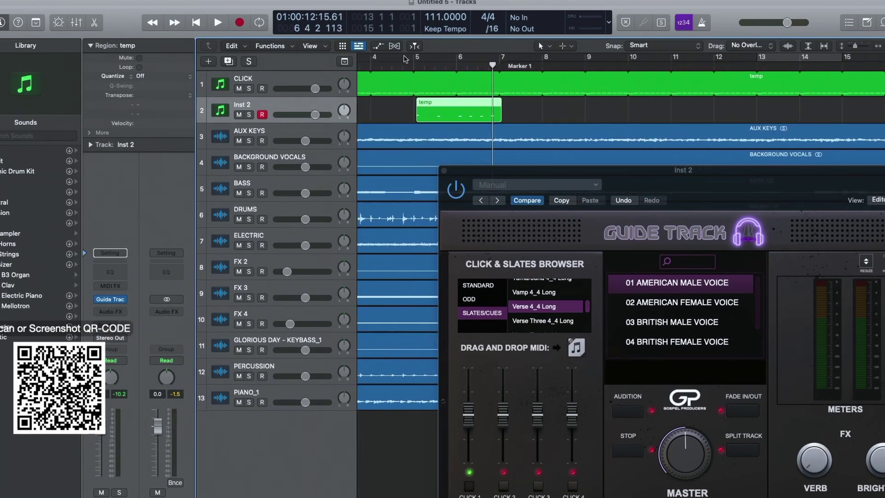
Step: Play from around bar 5 and lower the CLICK track volume to -3.4 dB
key("super+Right")
left_click(394, 66)
key("space")
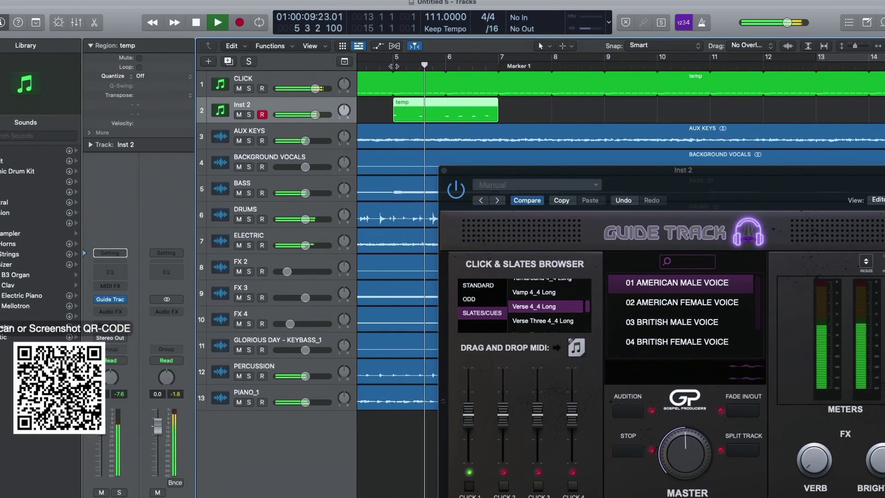
left_click_drag(315, 88, 286, 90)
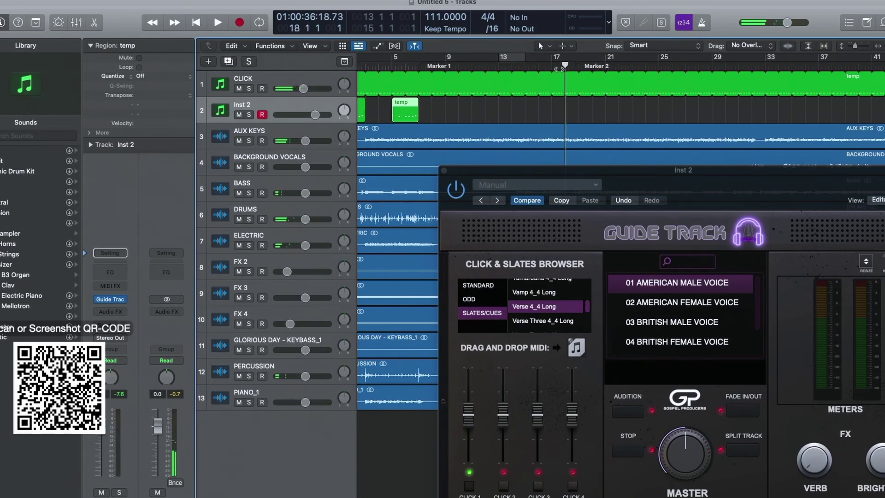
Step: Start playback and drop a third cue region onto Inst 2 at bar 17
key("space")
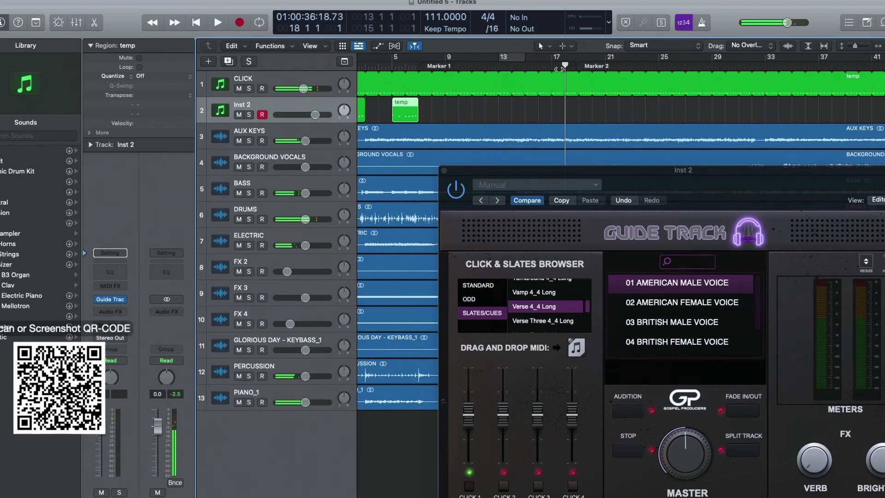
scroll(545, 309, "up", 5)
scroll(546, 309, "down", 3)
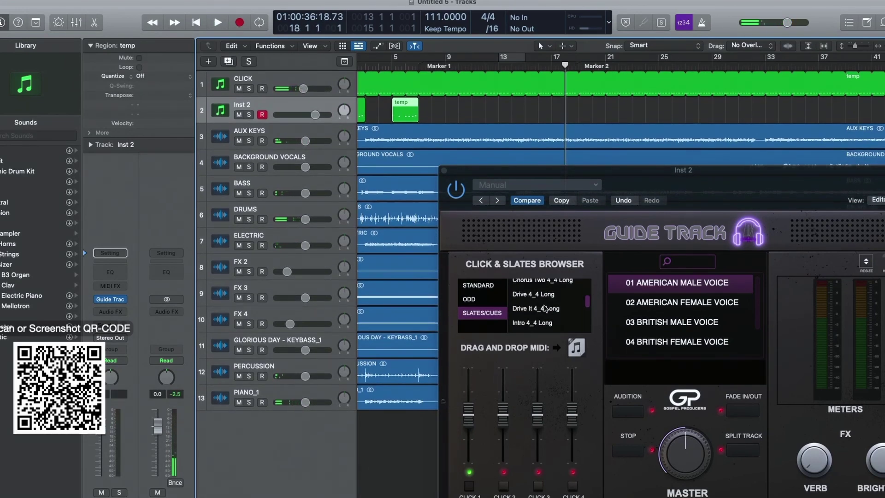
scroll(545, 308, "down", 3)
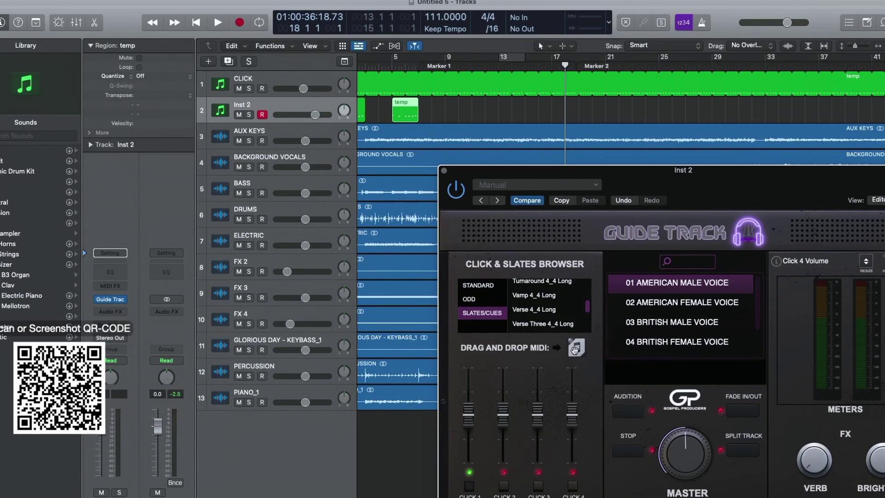
left_click_drag(571, 167, 558, 107)
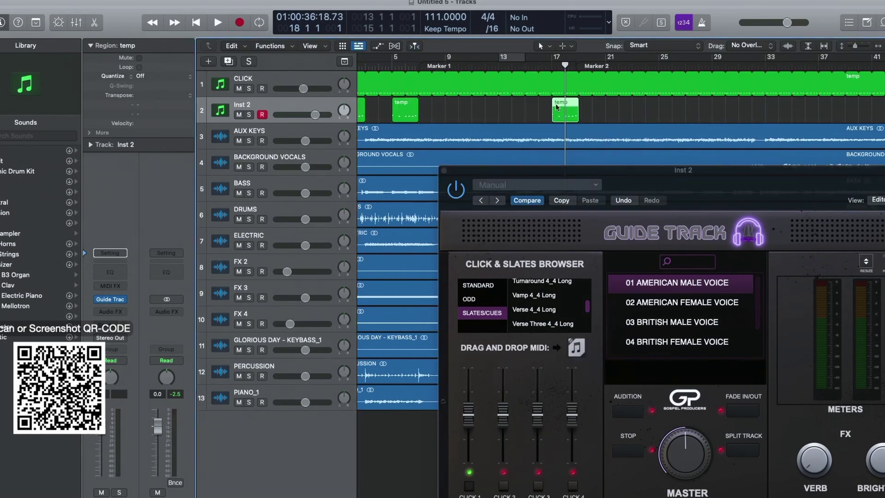
key("space")
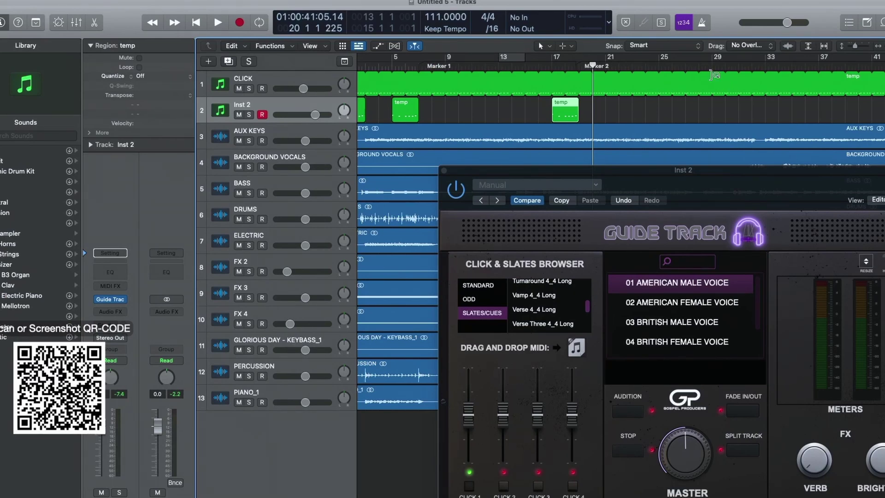
key("space")
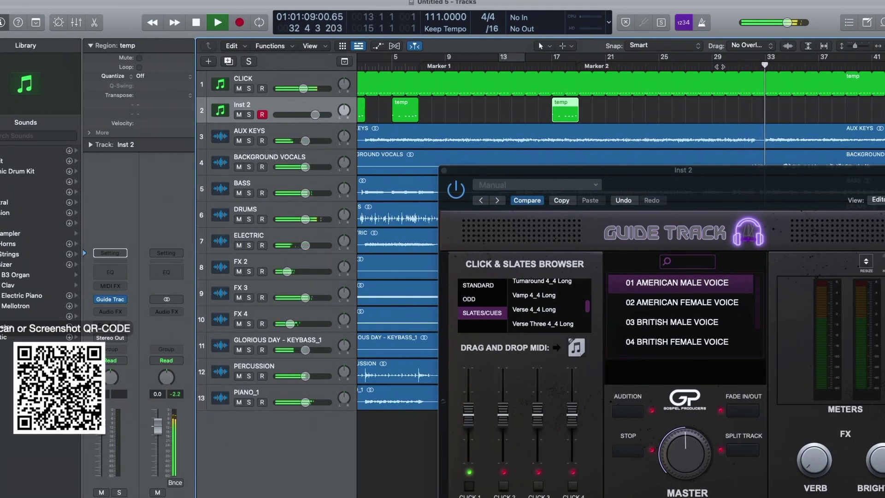
key("space")
key("0")
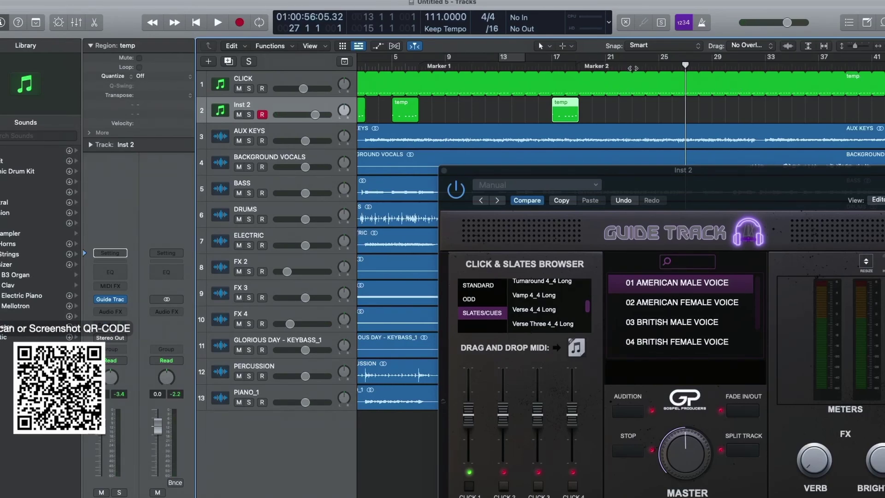
Step: Record a new cue region on Inst 2 spanning roughly bars 29 to 33
key("space")
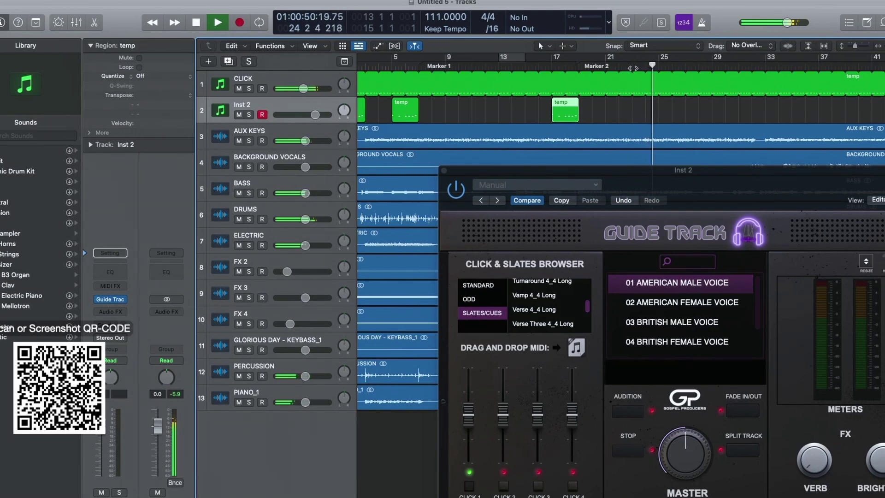
key("r")
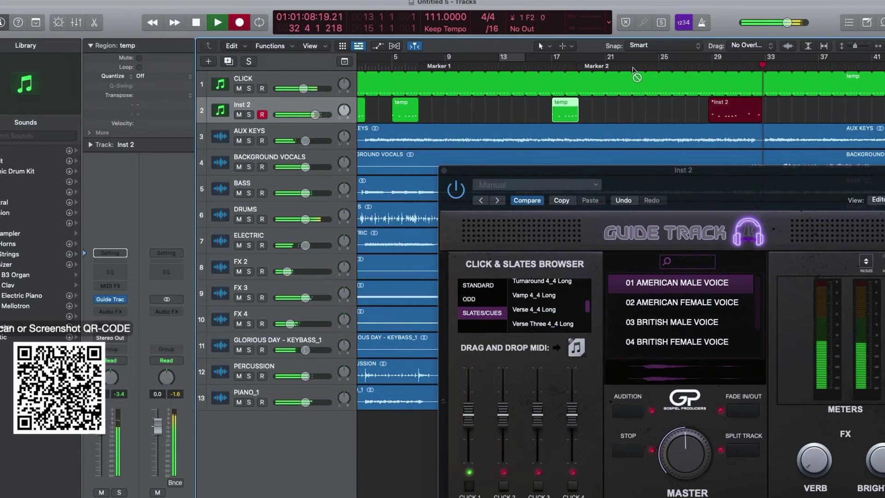
key("space")
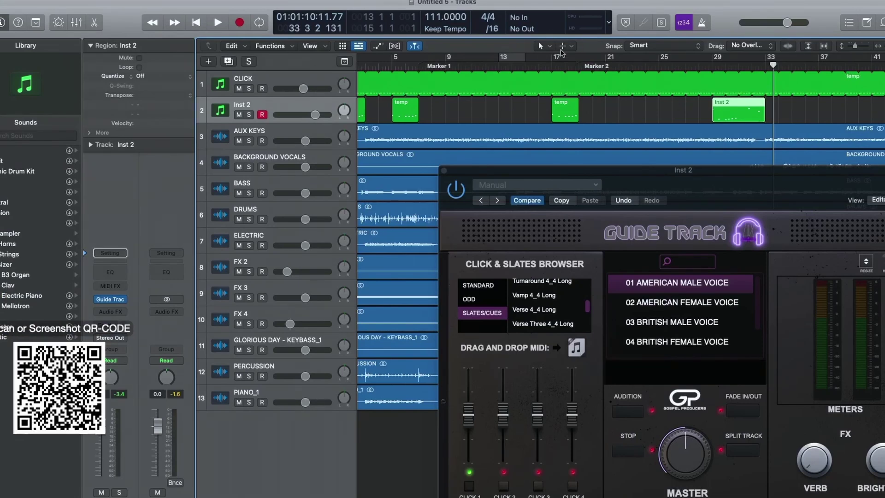
Step: Reposition the Guide Track window to show the full panel and set Brightness near 0 dB
left_click_drag(653, 186, 488, 30)
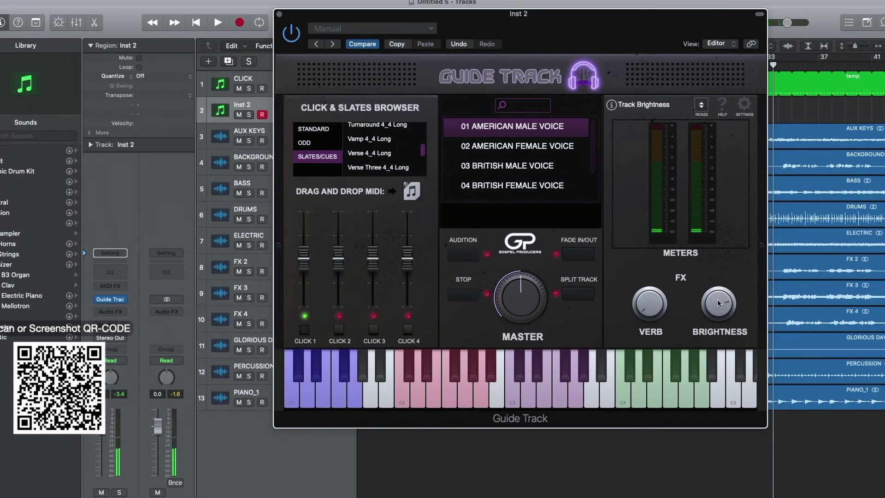
mouse_move(717, 302)
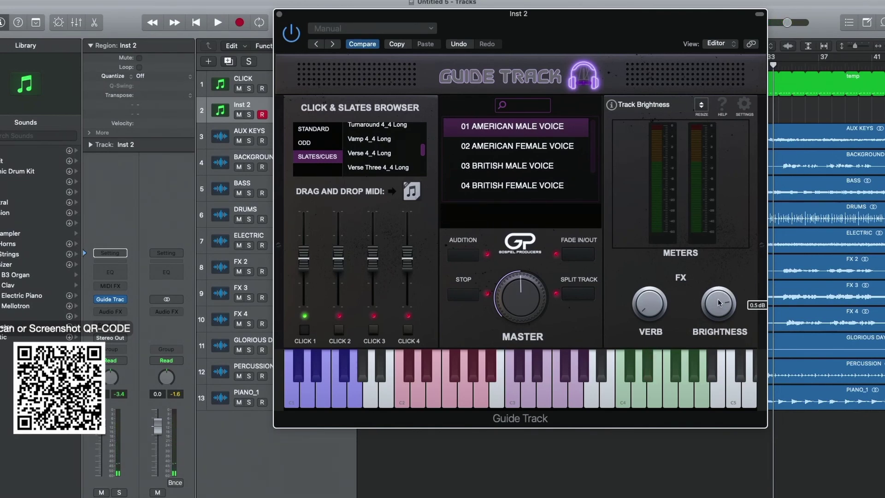
scroll(718, 298, "down", 1)
Step: While the cues play, lower Guide Track Brightness to about -14.5 dB, then stop playback
key("space")
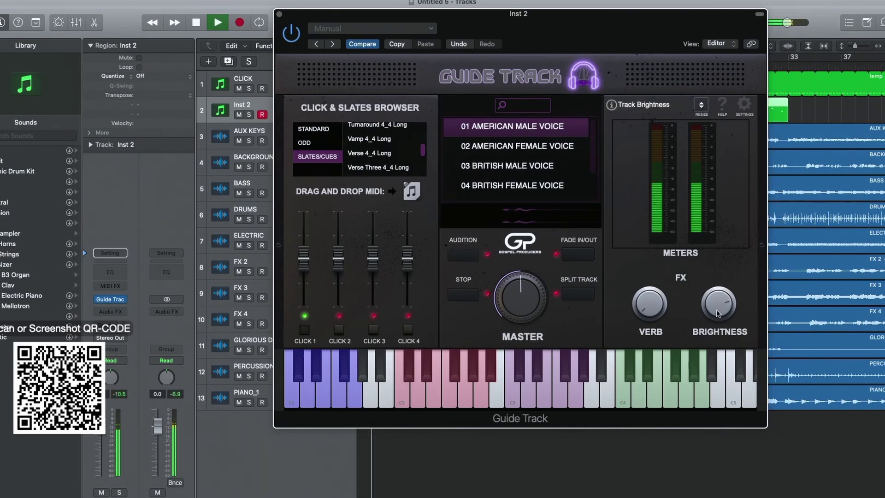
left_click_drag(717, 314, 717, 338)
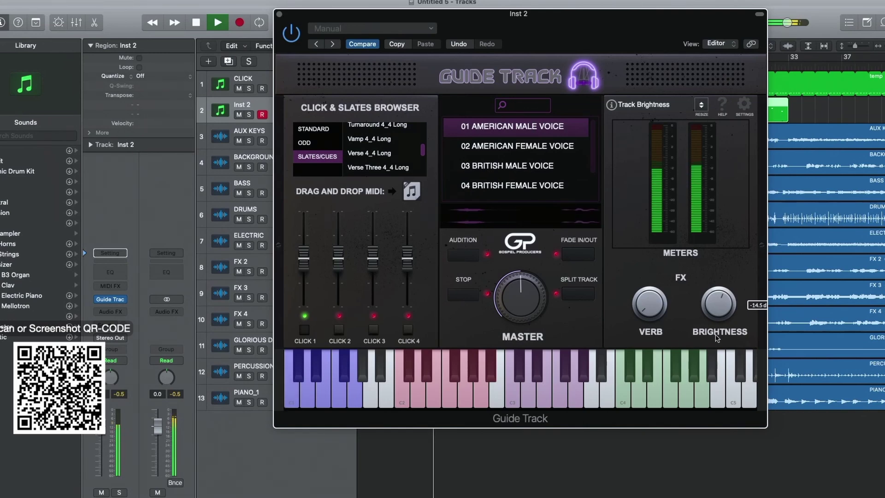
key("space")
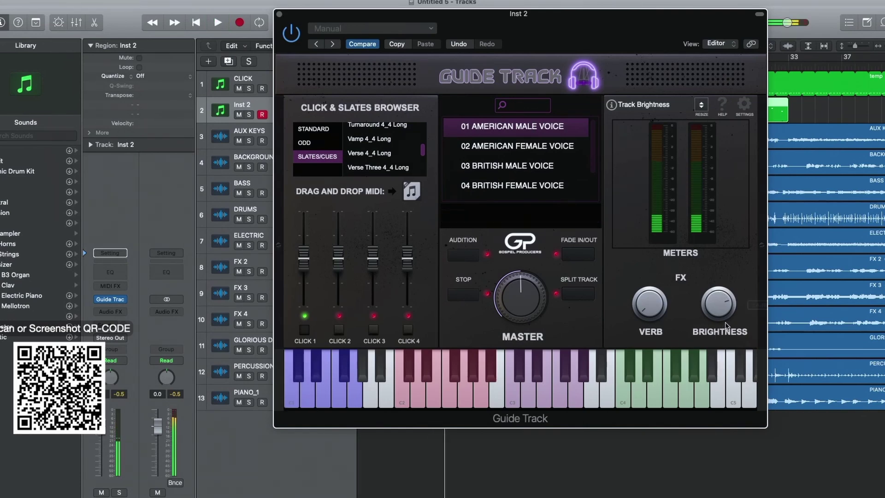